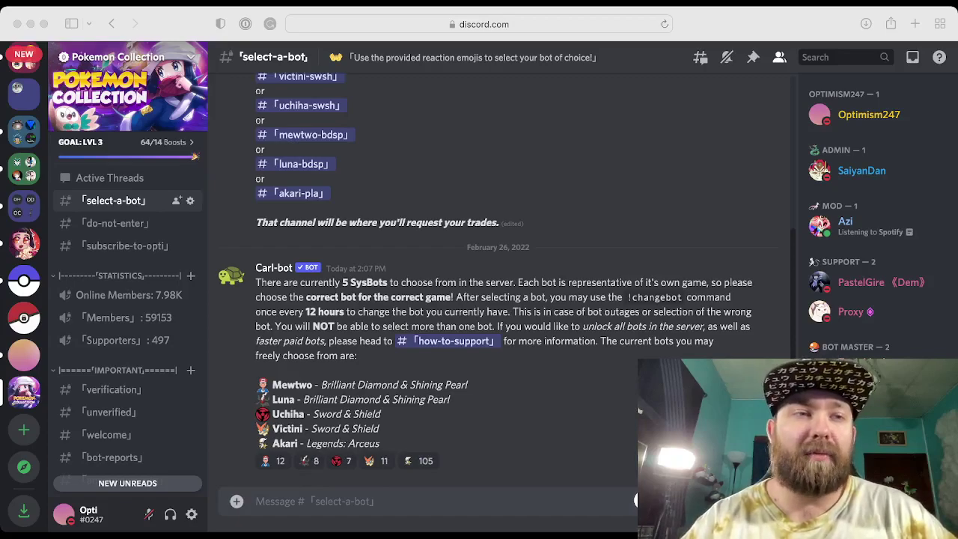
Load the discord.gg/pokemoncollection invite in a new tab, then return to the select-a-bot channel.
left_click(640, 410)
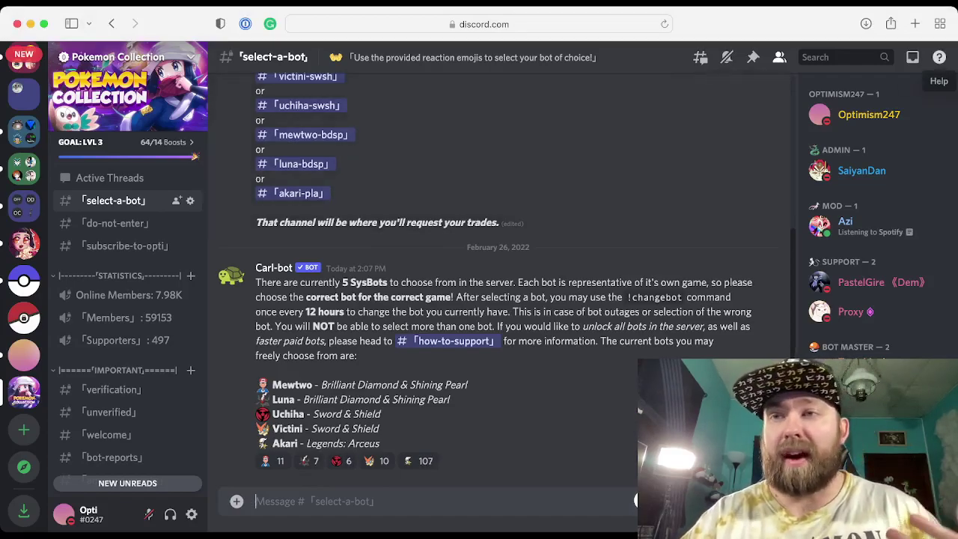
left_click(914, 23)
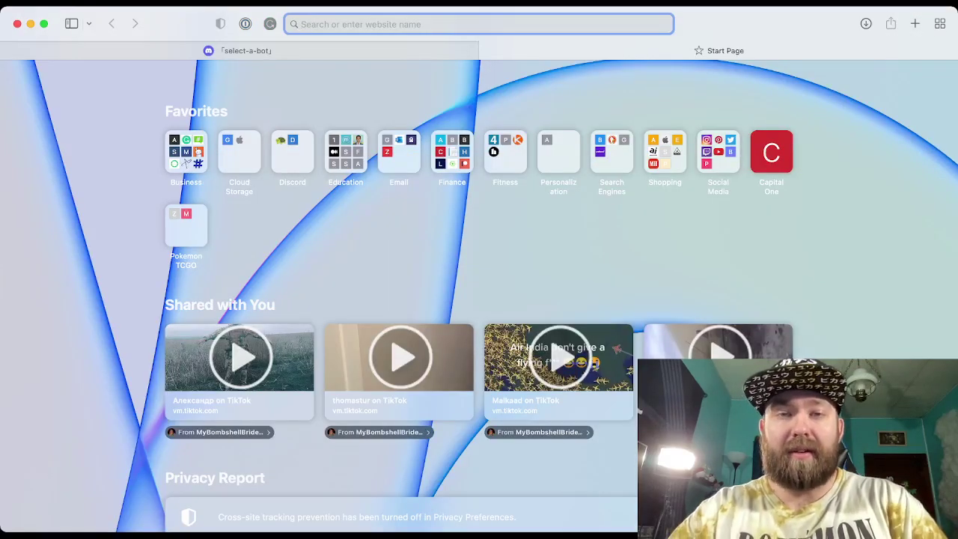
type("discord.gg/")
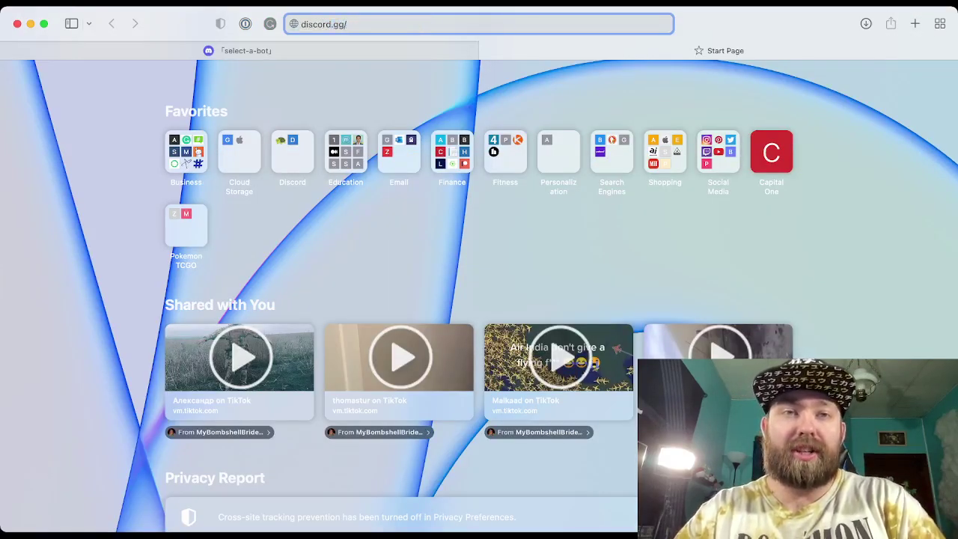
type("pokemoncollection")
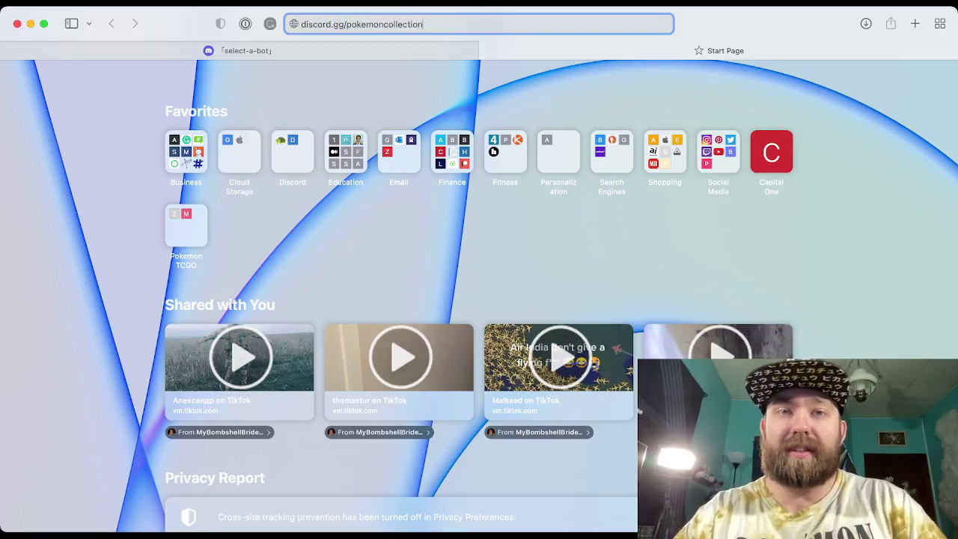
key("Return")
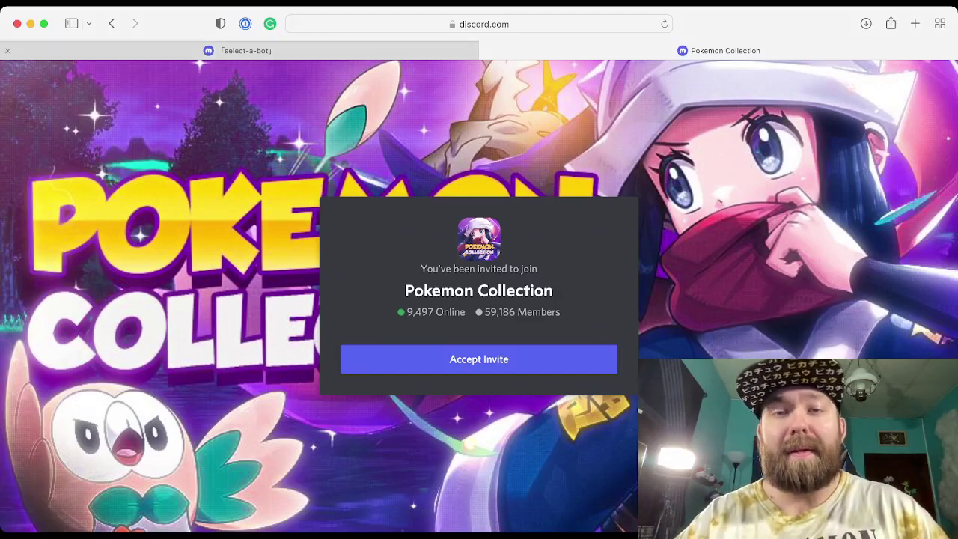
left_click(239, 50)
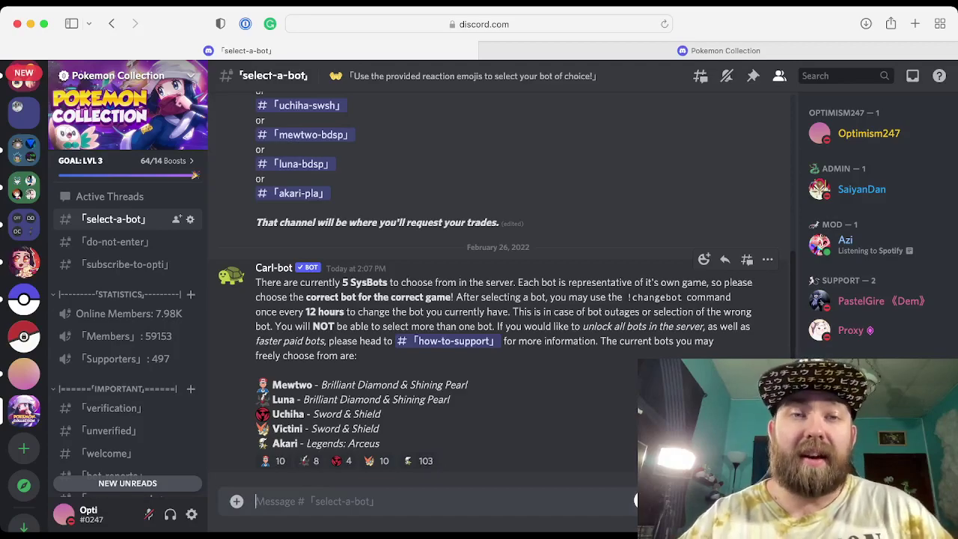
scroll(639, 410, "up", 3)
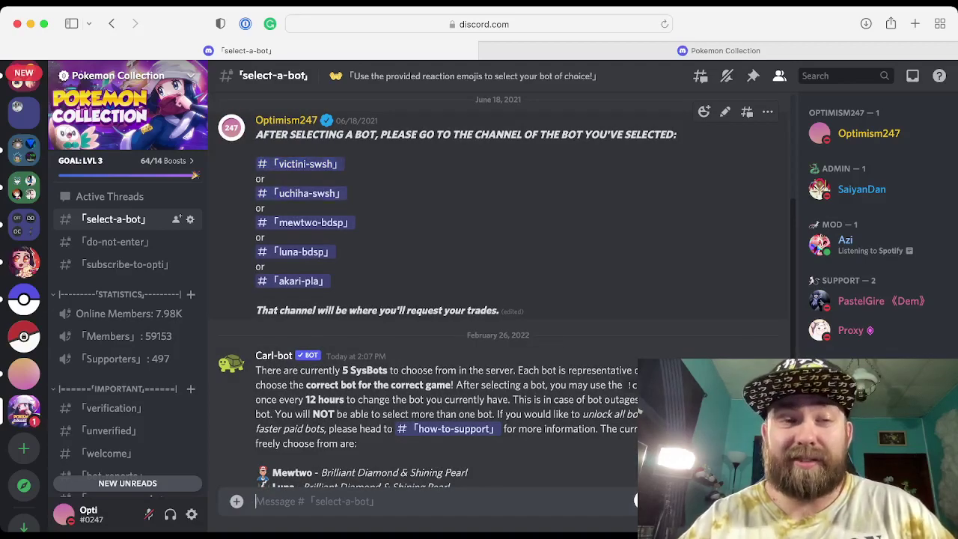
scroll(127, 299, "down", 5)
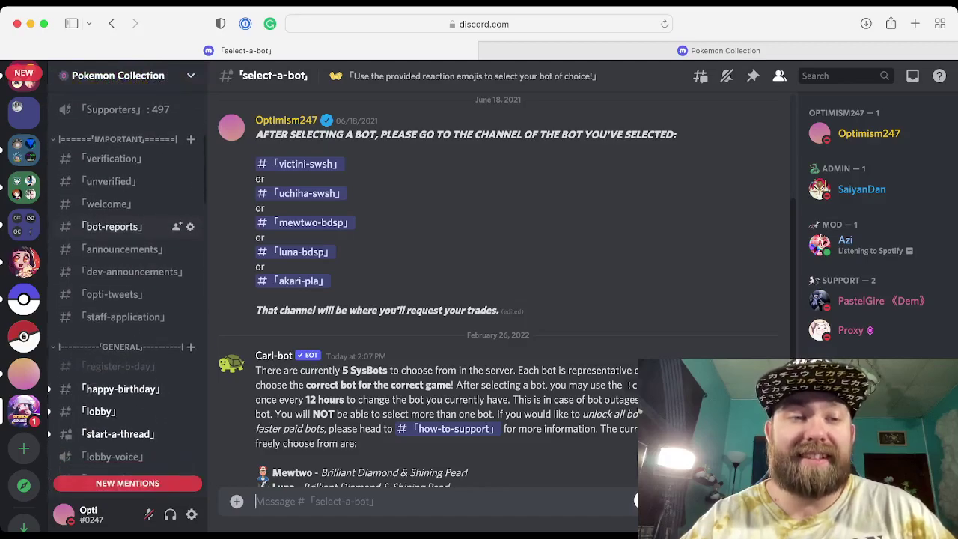
scroll(127, 299, "down", 5)
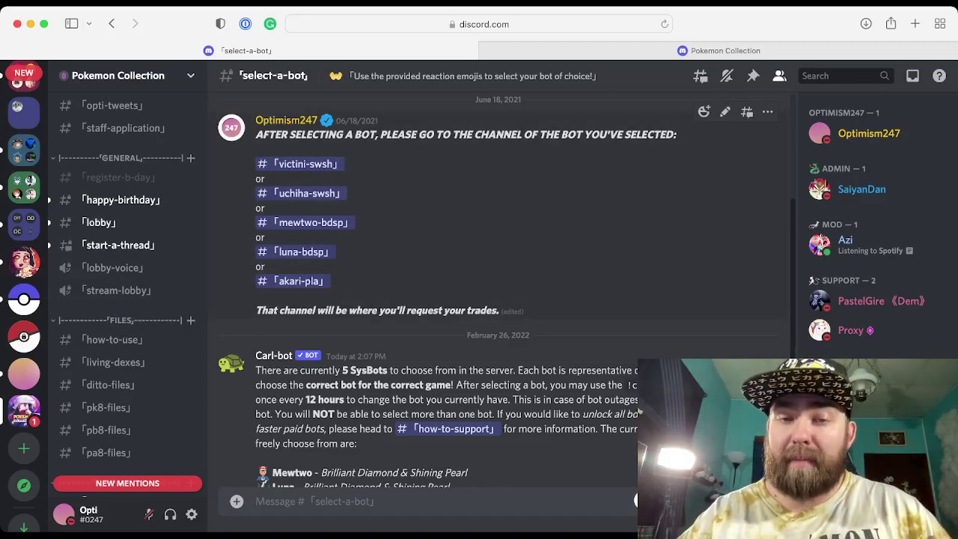
scroll(640, 410, "down", 3)
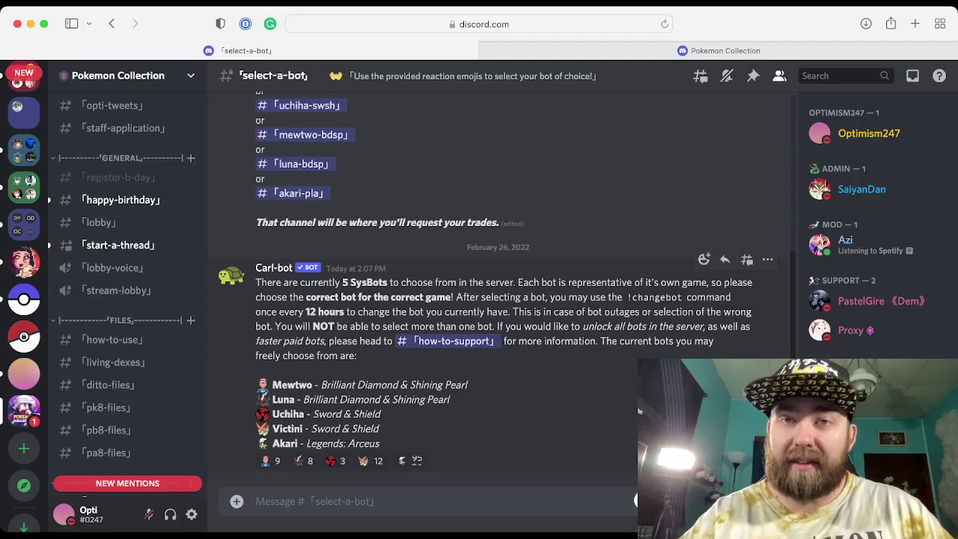
scroll(127, 284, "down", 10)
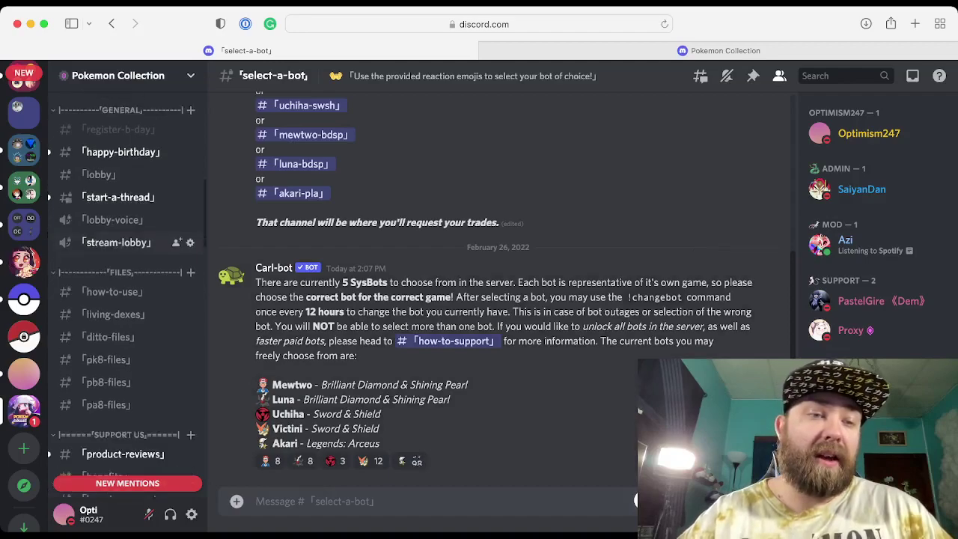
scroll(127, 299, "down", 4)
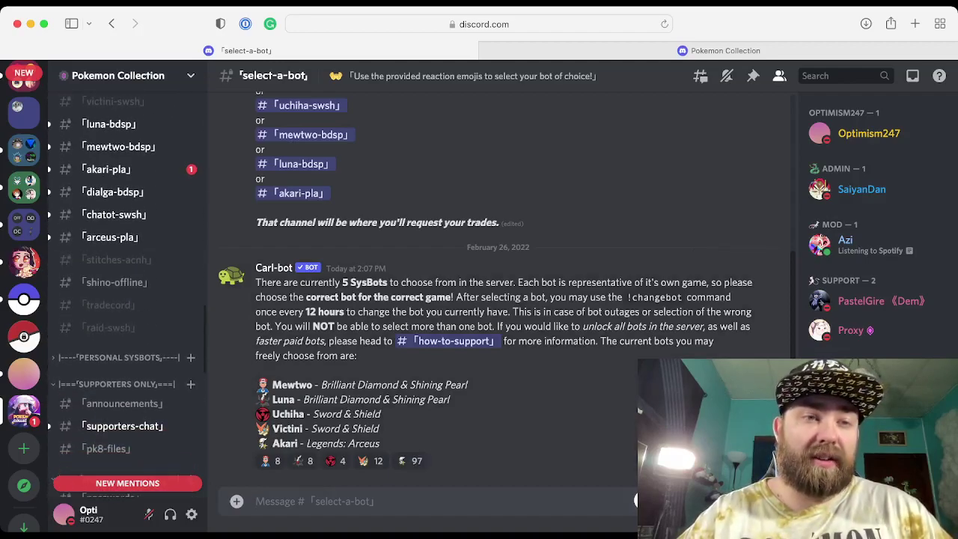
Open the akari-pla channel and scroll up to the question about which website to use.
left_click(106, 169)
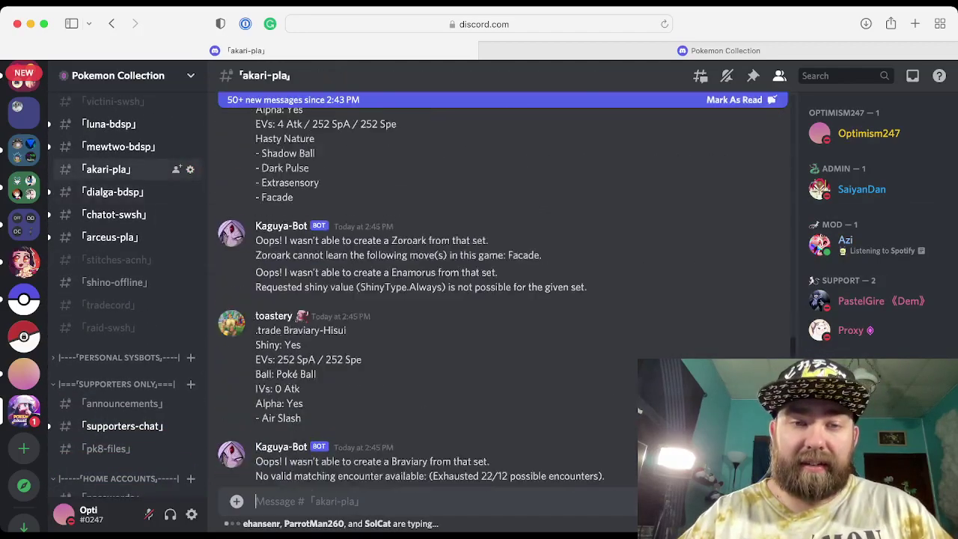
scroll(639, 410, "up", 5)
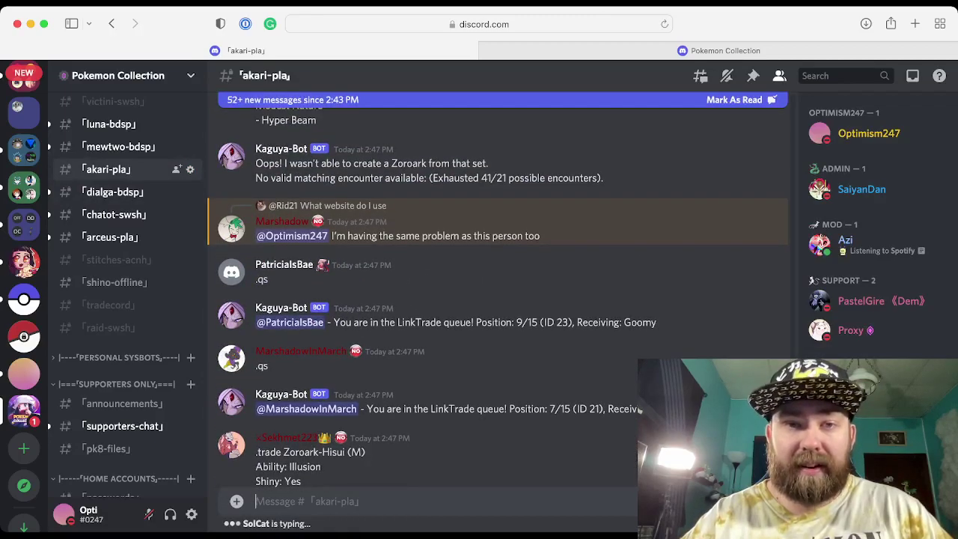
scroll(640, 410, "up", 1)
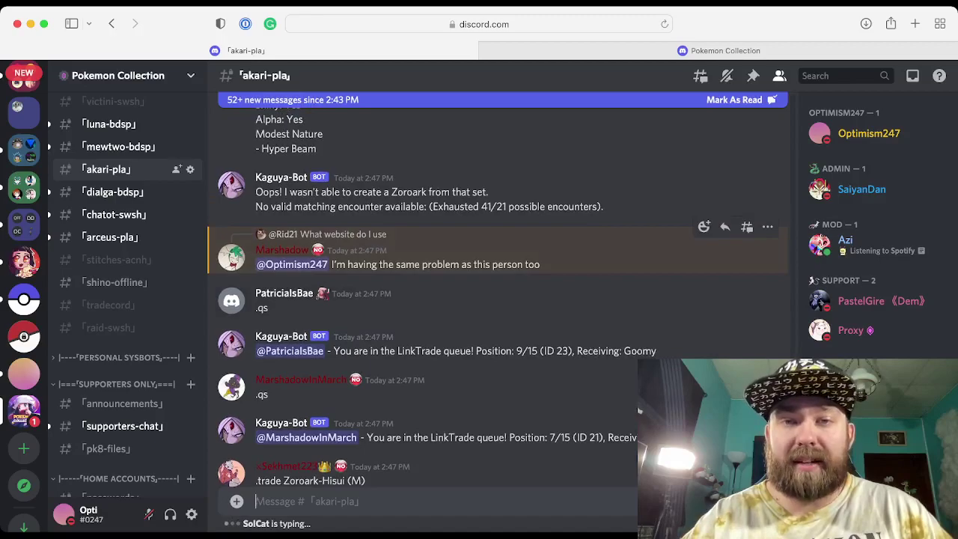
Reply to that member with 'Showdown would be recommended'.
left_click(724, 226)
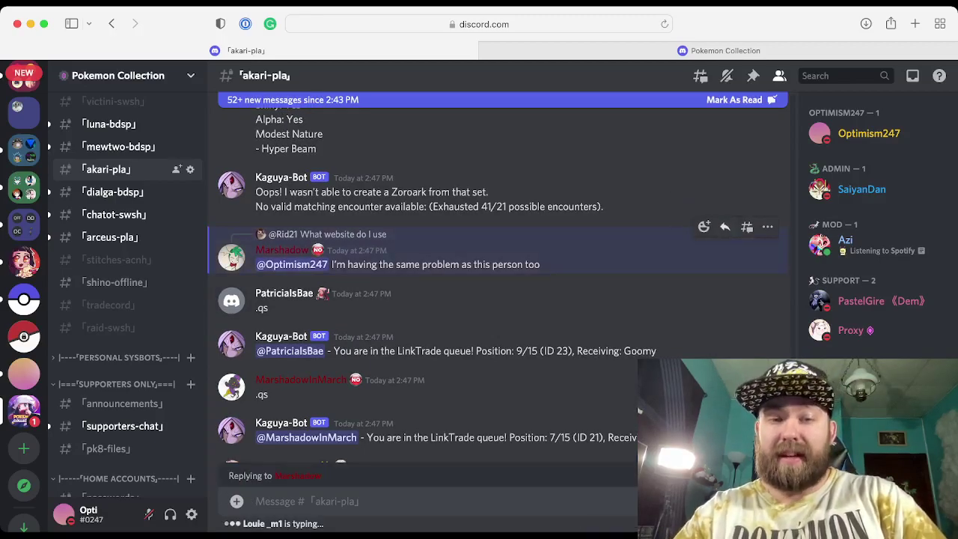
type("Showdown or Smogon")
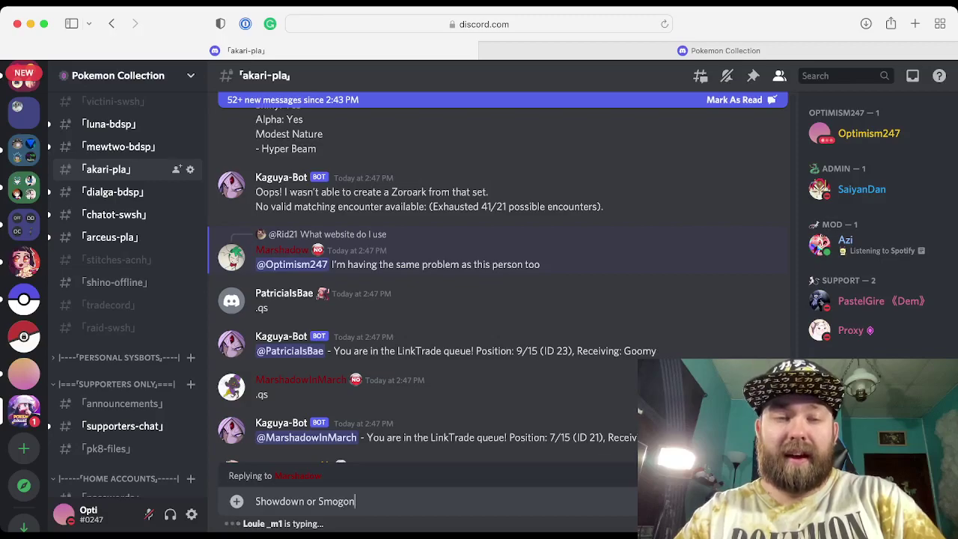
key("BackSpace")
key("BackSpace")
key("BackSpace")
key("BackSpace")
key("BackSpace")
key("BackSpace")
type("would be recommended")
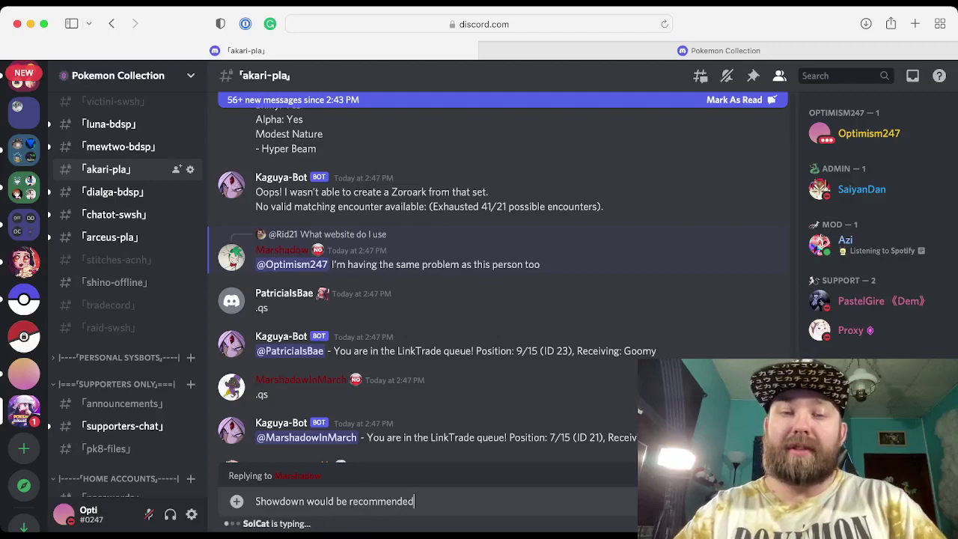
key("Return")
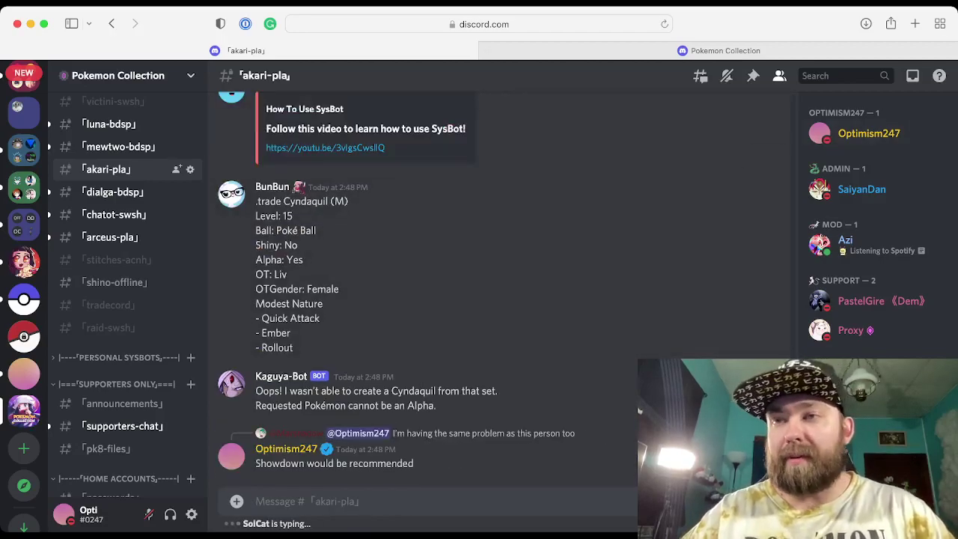
left_click(914, 23)
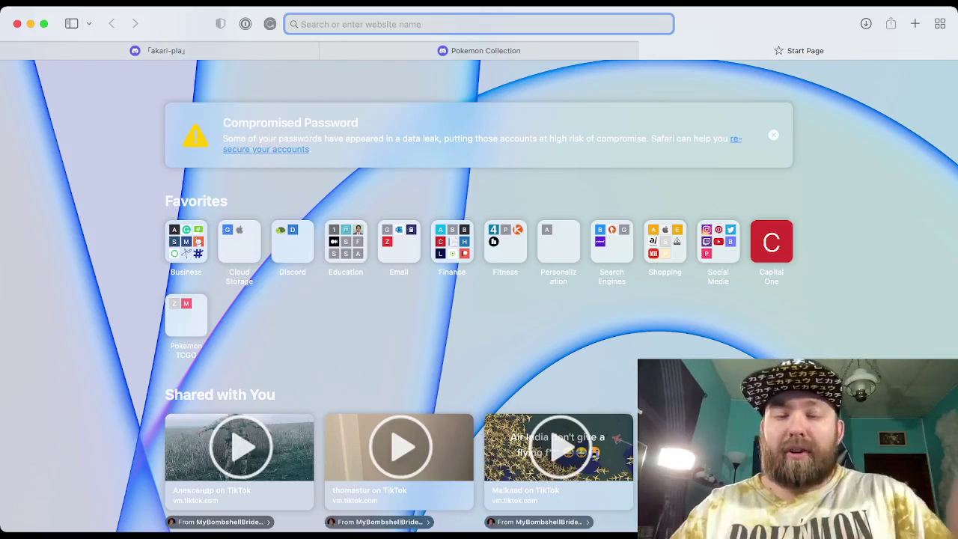
Go to pokemonshowdown.com and launch the battle client at play.pokemonshowdown.com.
type("pokemonshowdown.com")
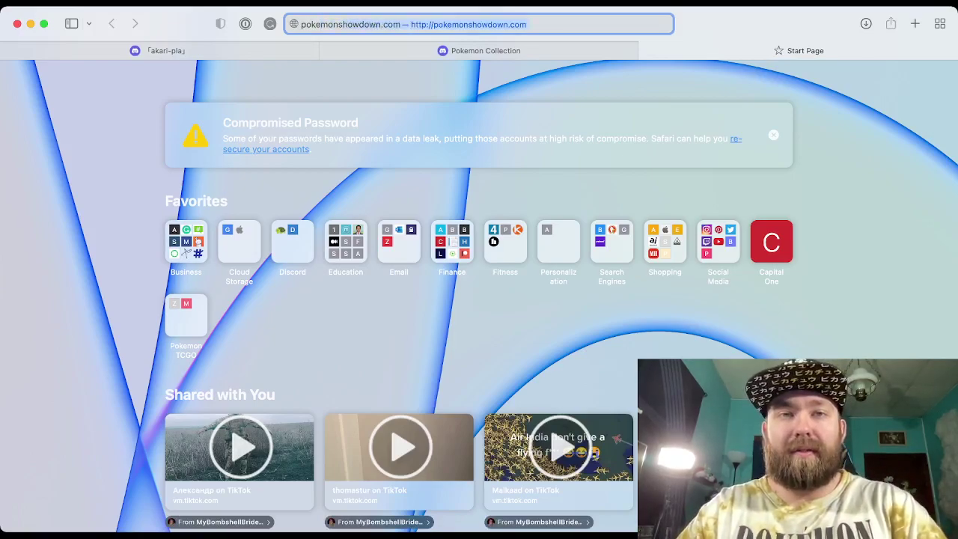
key("Return")
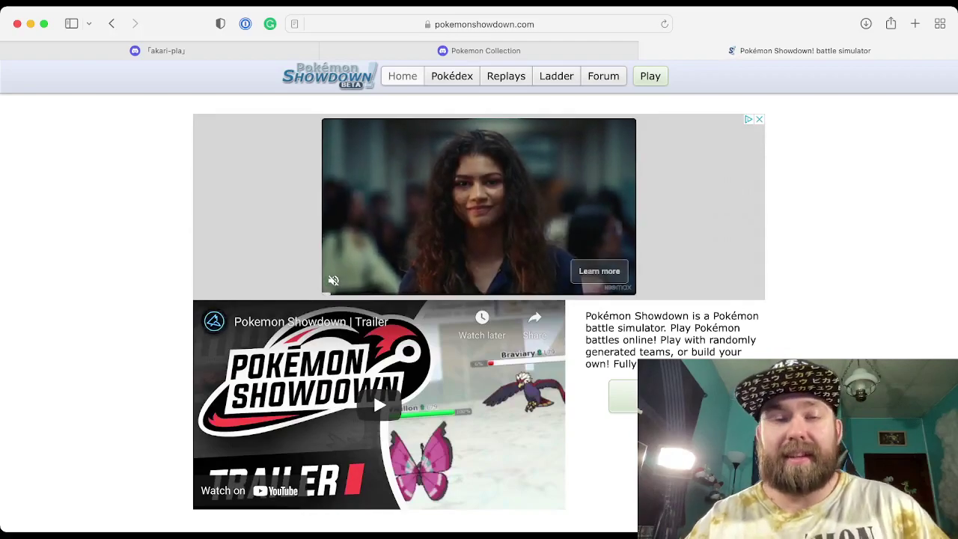
scroll(479, 300, "down", 10)
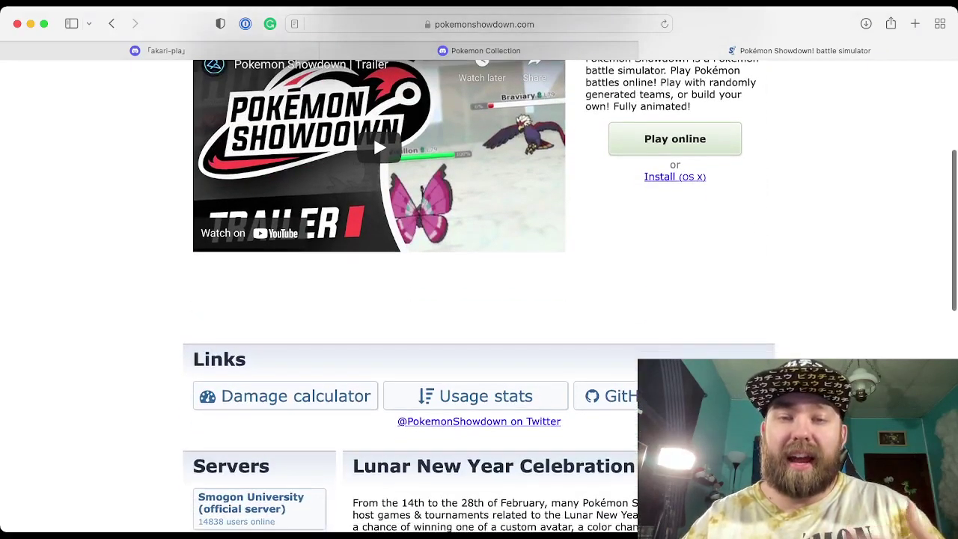
scroll(479, 299, "down", 5)
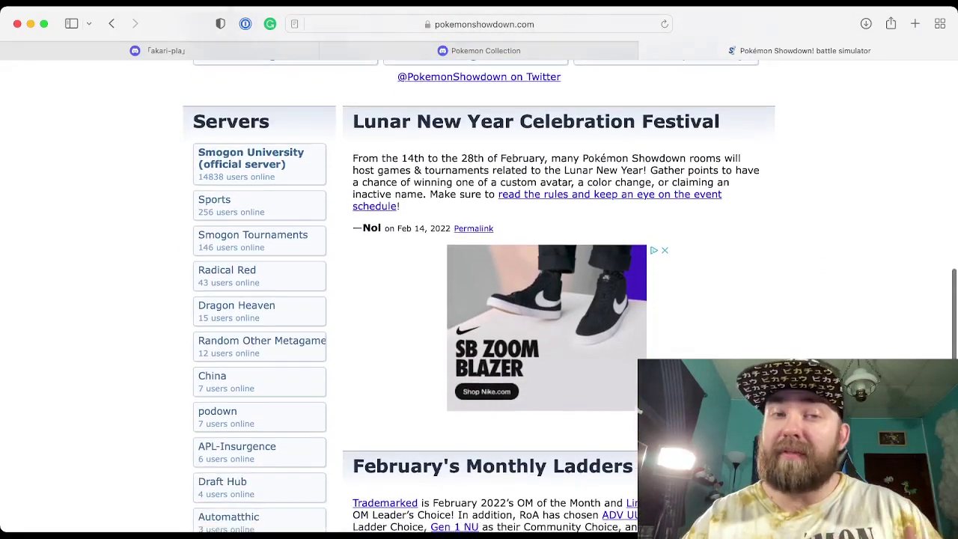
scroll(479, 299, "down", 5)
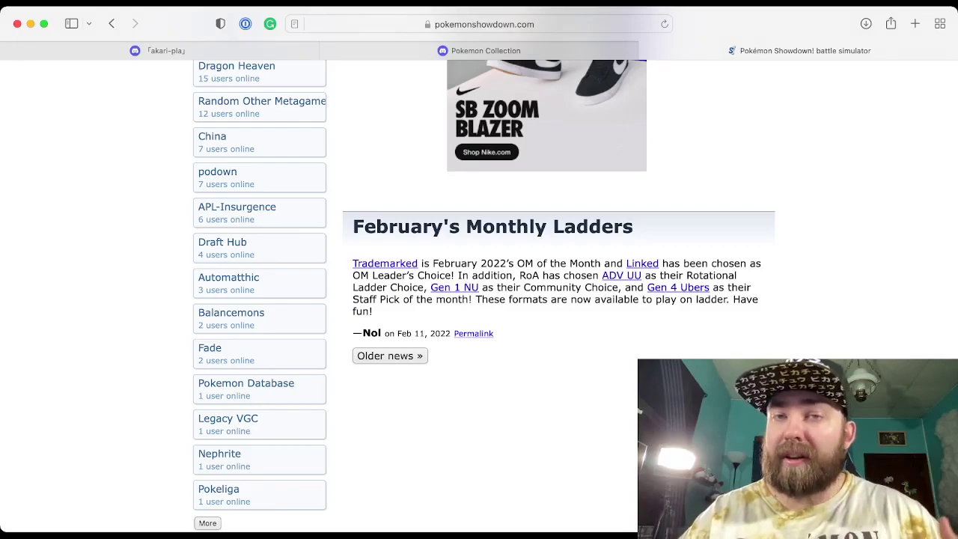
scroll(484, 291, "down", 2)
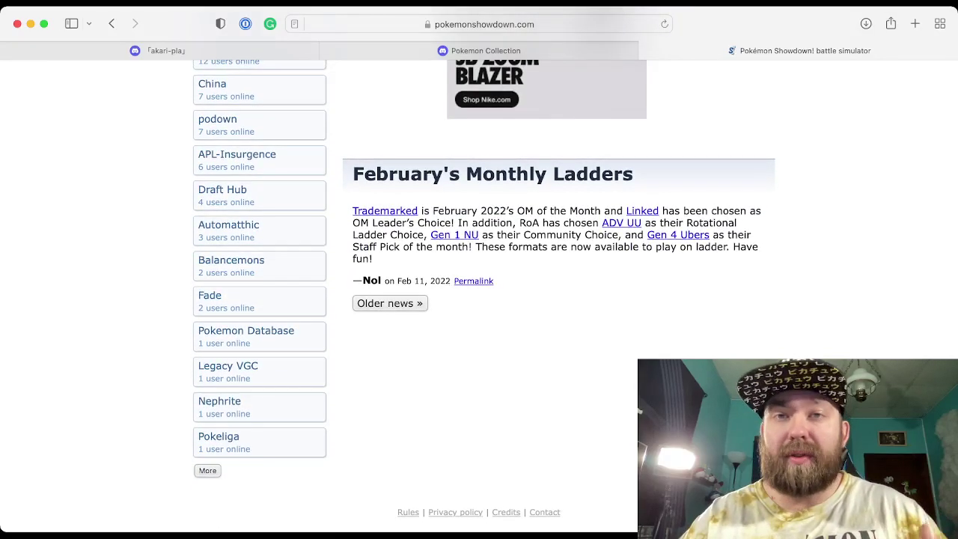
scroll(372, 398, "up", 15)
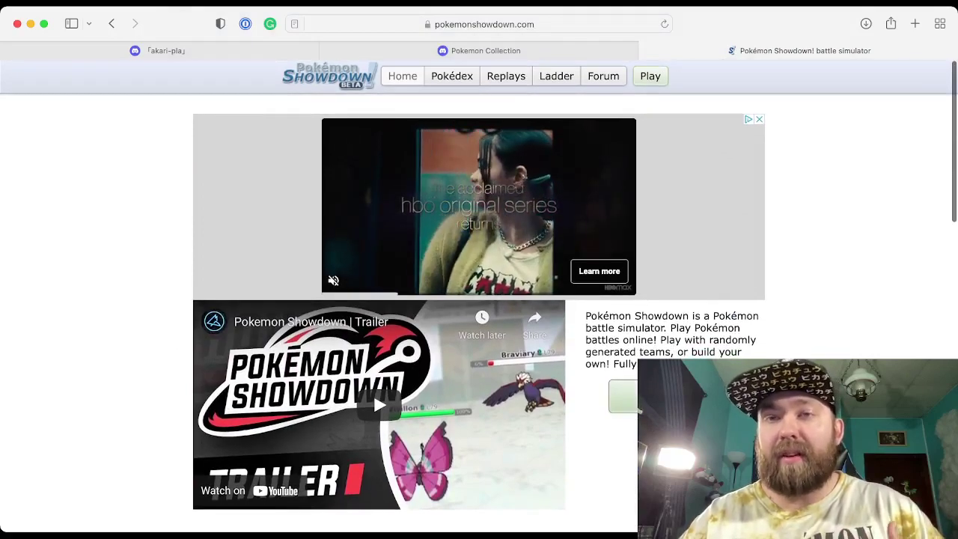
left_click(623, 396)
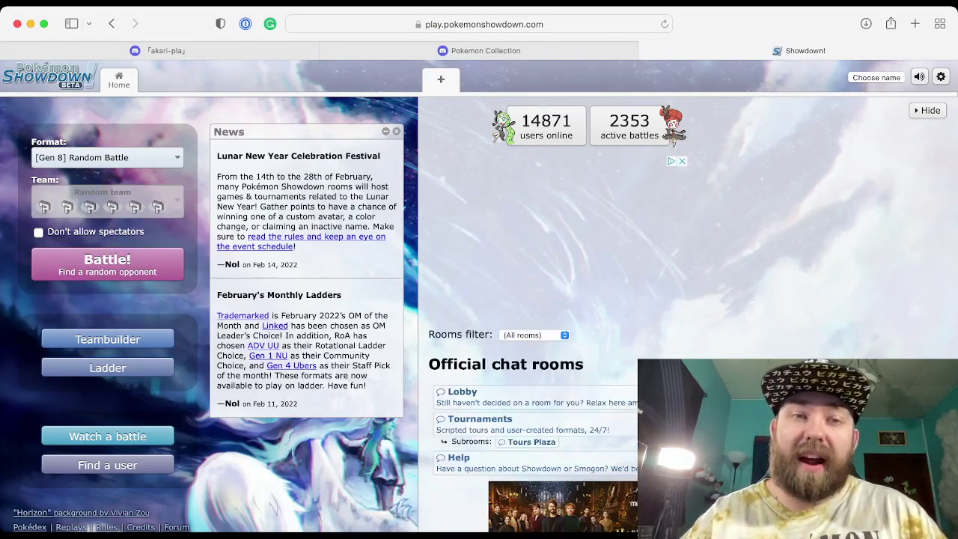
Create a new Teambuilder team, Untitled 1, using the [Gen 8 BDSP] Ubers format.
left_click(107, 339)
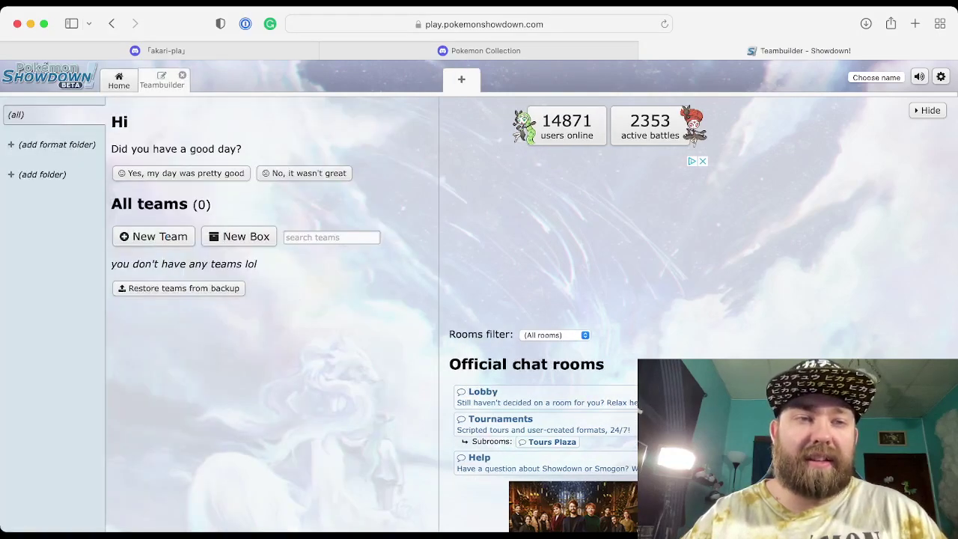
left_click(154, 237)
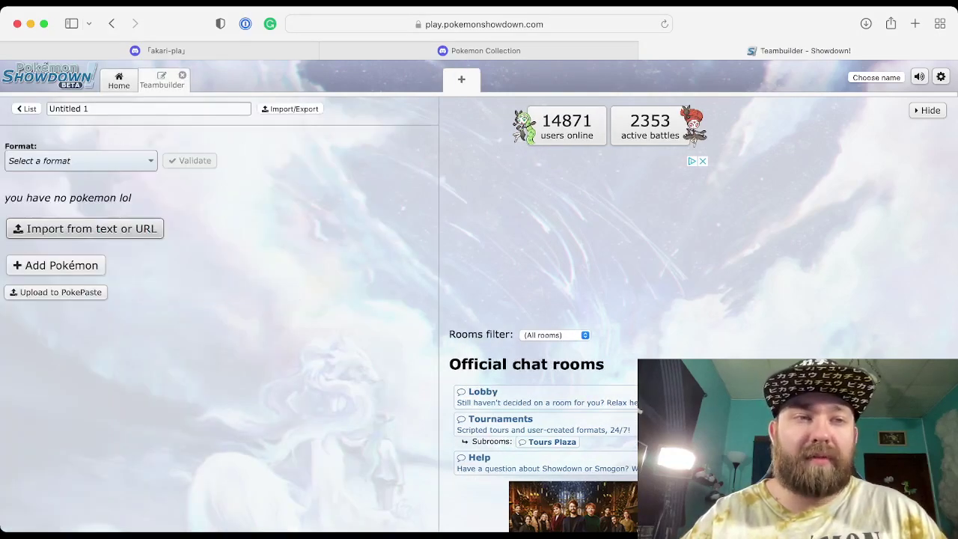
left_click(81, 160)
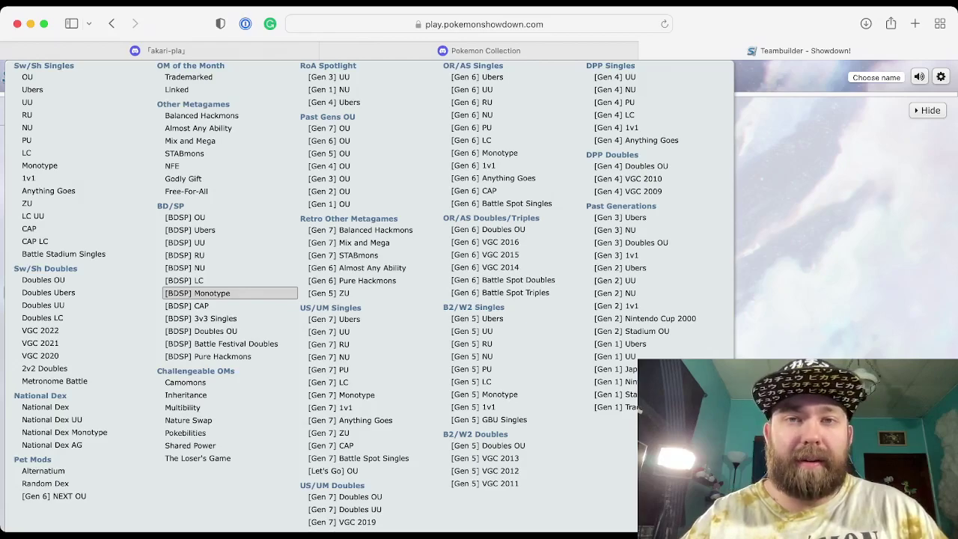
key("Escape")
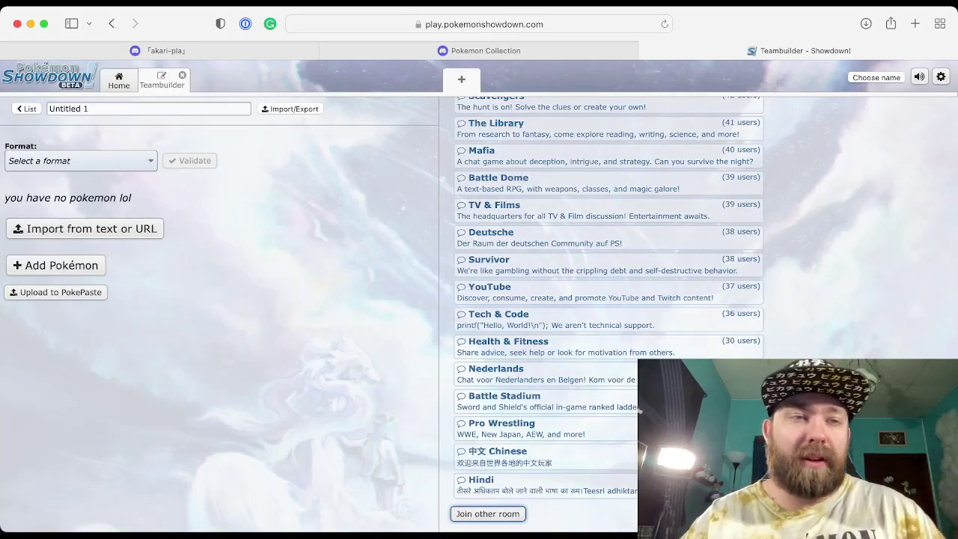
left_click(81, 160)
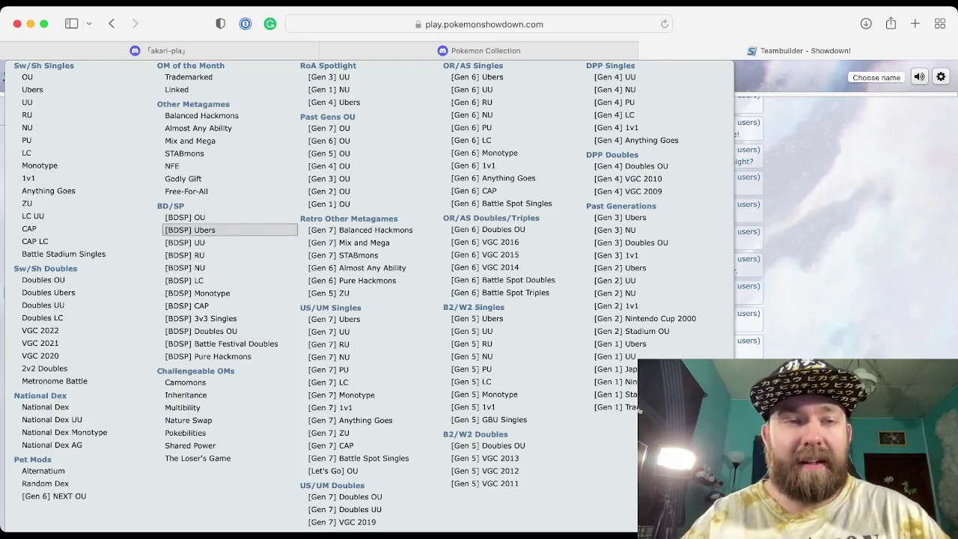
left_click(190, 229)
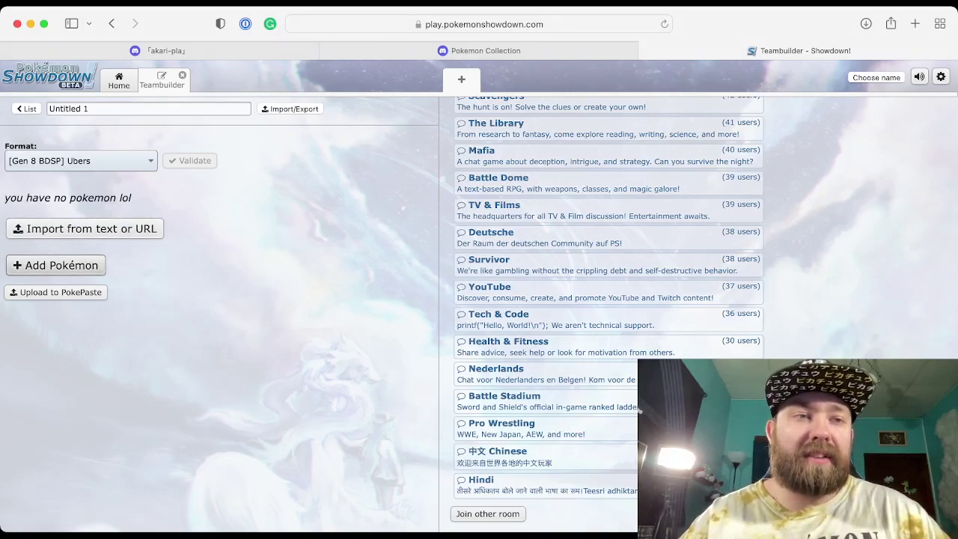
Add Manaphy as the first Pokémon on the team.
left_click(55, 265)
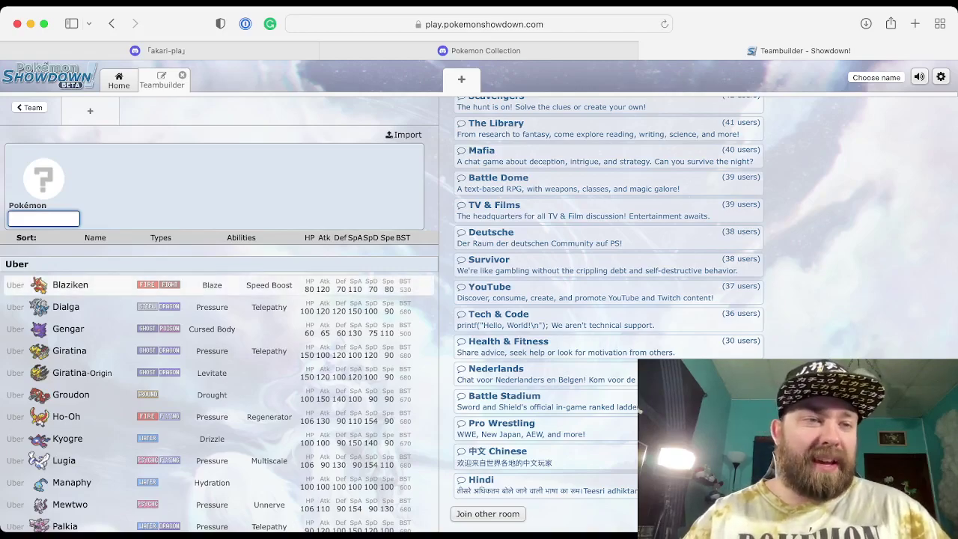
scroll(219, 380, "down", 2)
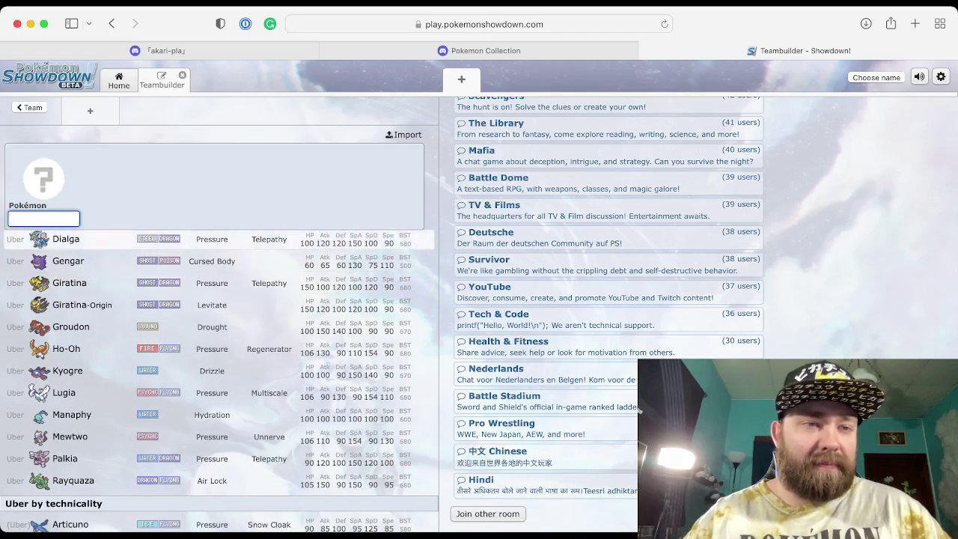
key("Down")
key("Down")
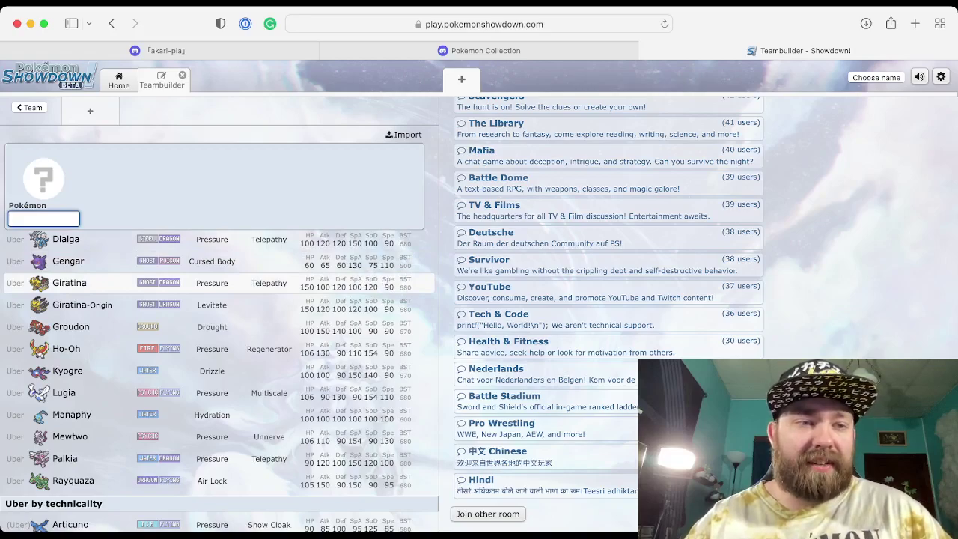
key("Down")
key("Down")
key("Down")
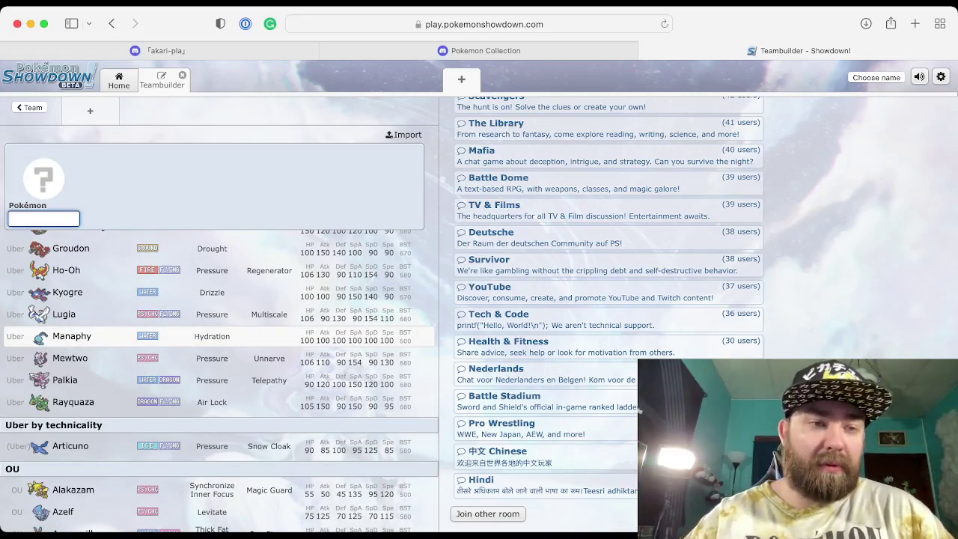
key("Return")
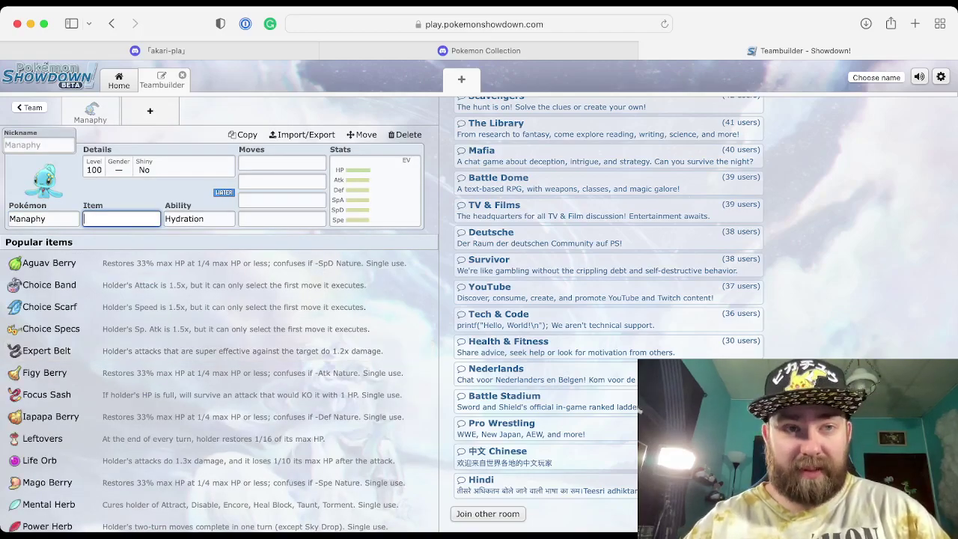
Leave Manaphy non-shiny after toggling Shiny, and bring up its EV/IV spread editor.
left_click(159, 166)
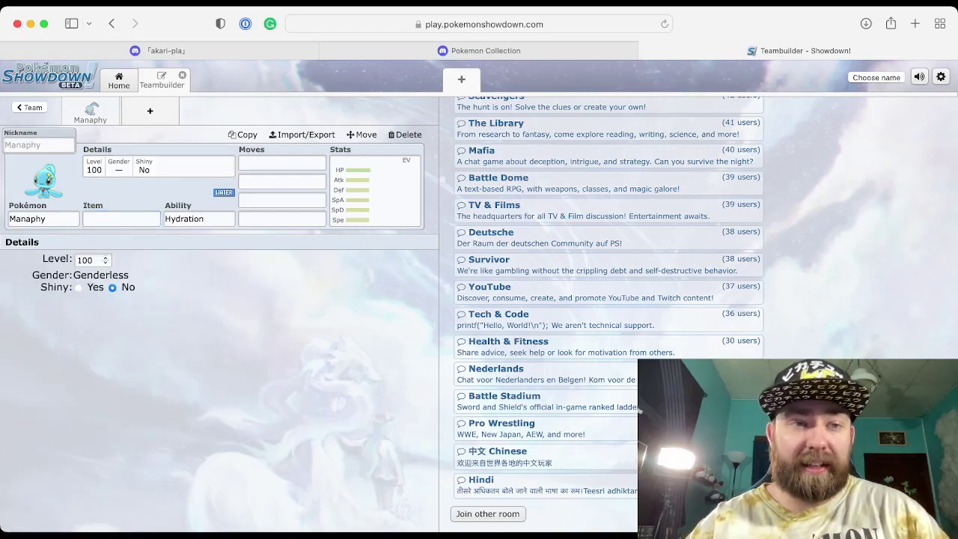
left_click(78, 287)
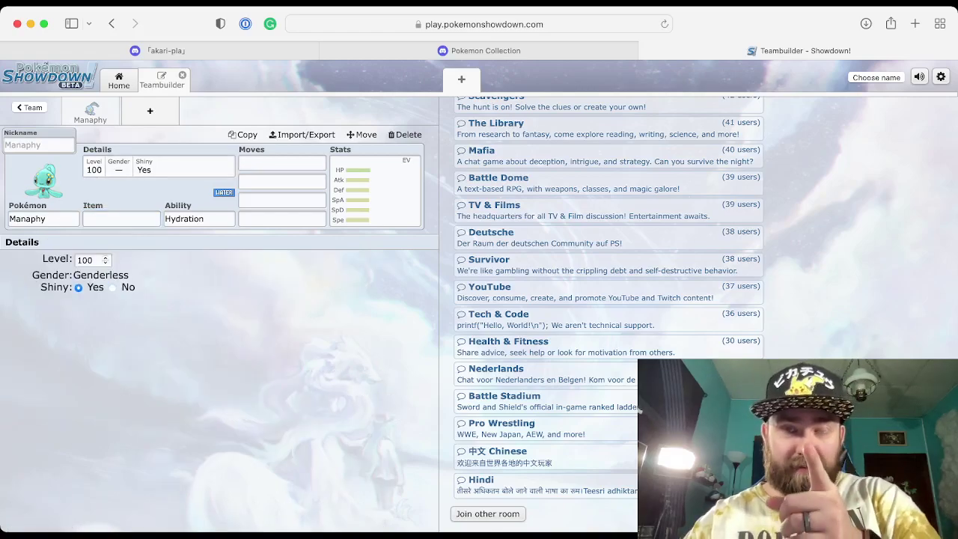
left_click(112, 287)
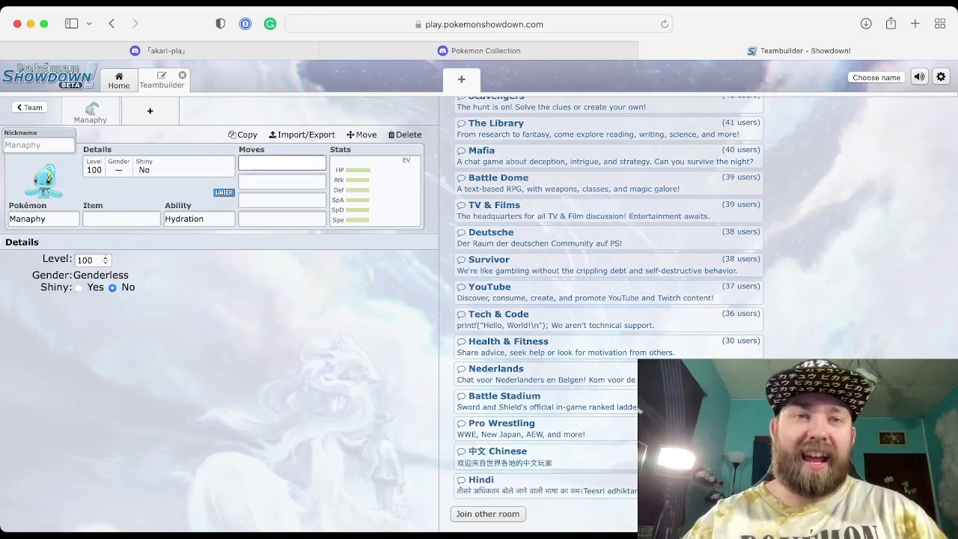
left_click(374, 191)
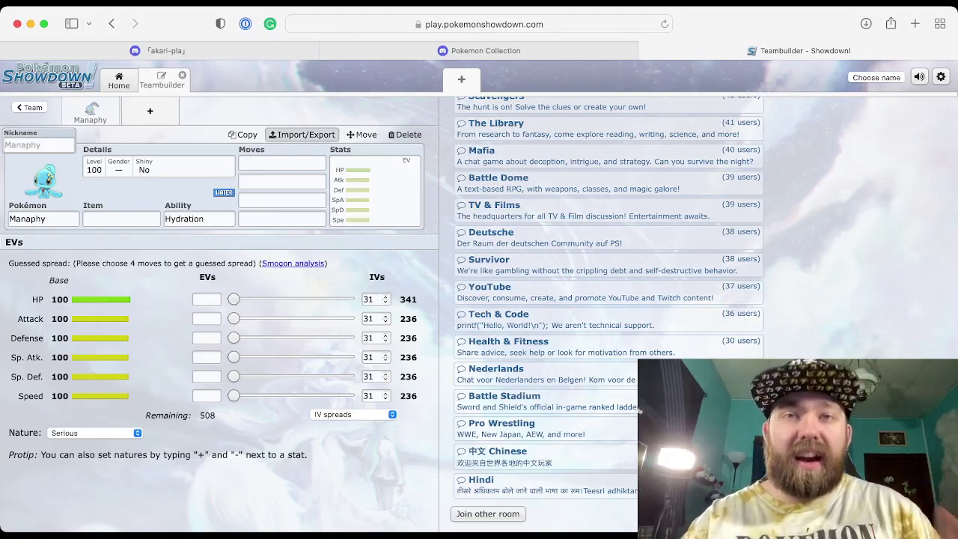
Delete the Hydration ability from Manaphy's exported set text and save it back to the team.
left_click(301, 134)
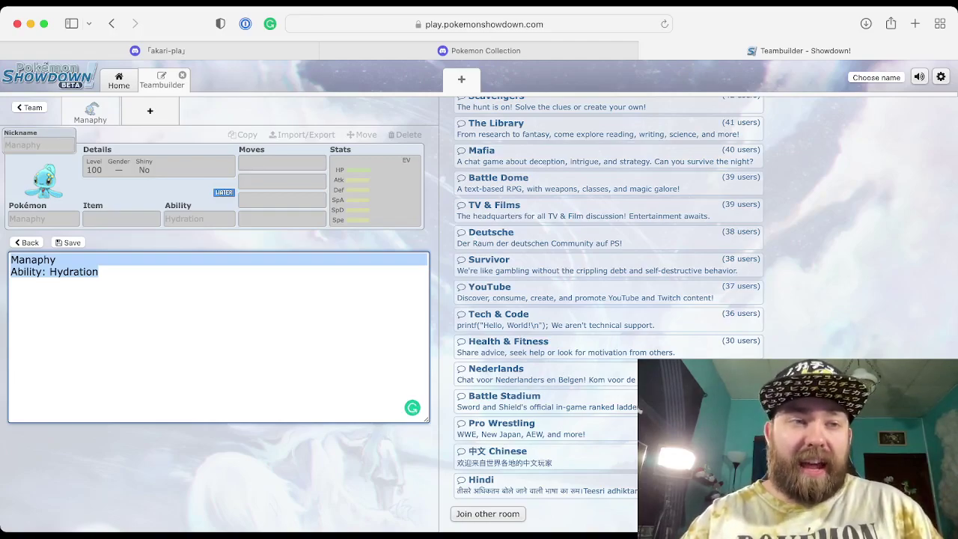
left_click(98, 272)
key("BackSpace")
key("BackSpace")
key("BackSpace")
key("BackSpace")
key("BackSpace")
key("BackSpace")
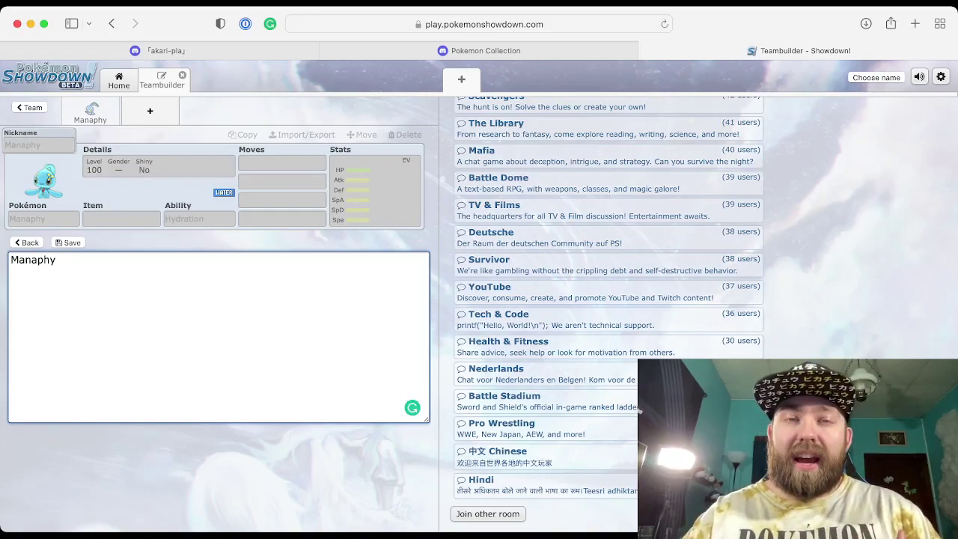
left_click(67, 242)
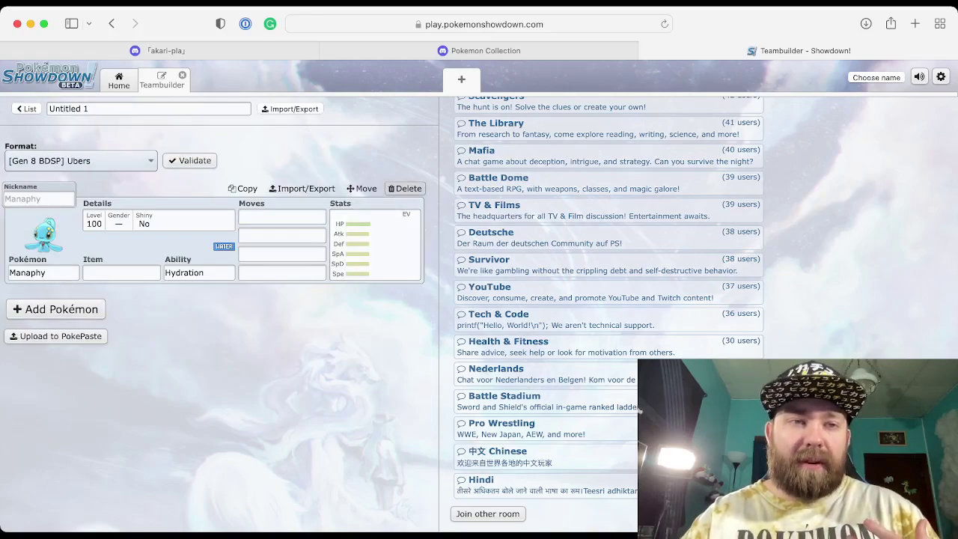
Delete Manaphy and put Infernape with Blaze in the team's first slot.
left_click(405, 188)
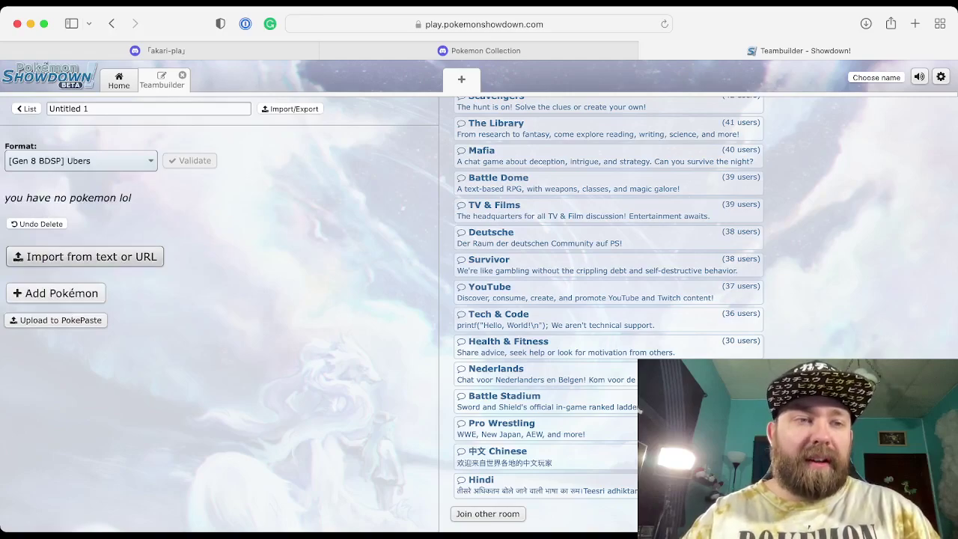
left_click(84, 256)
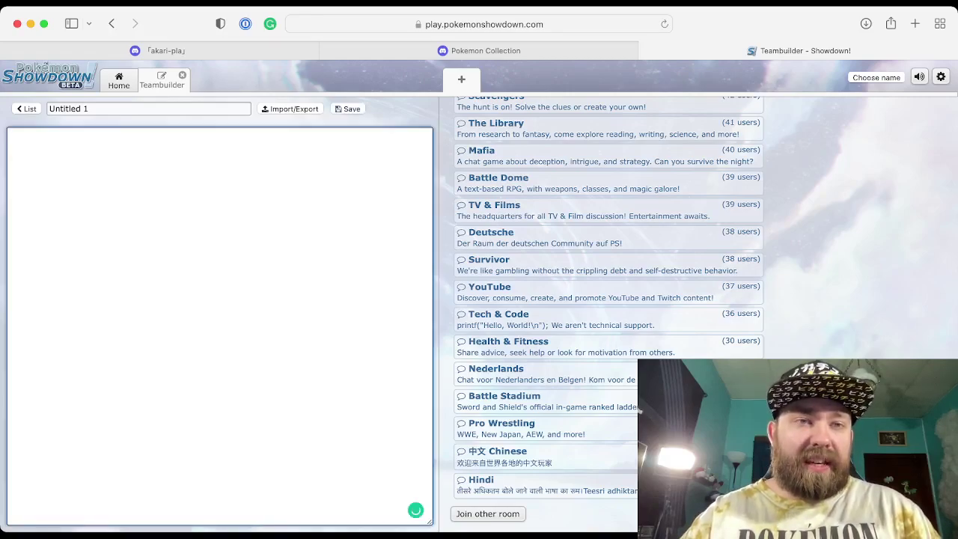
left_click(347, 108)
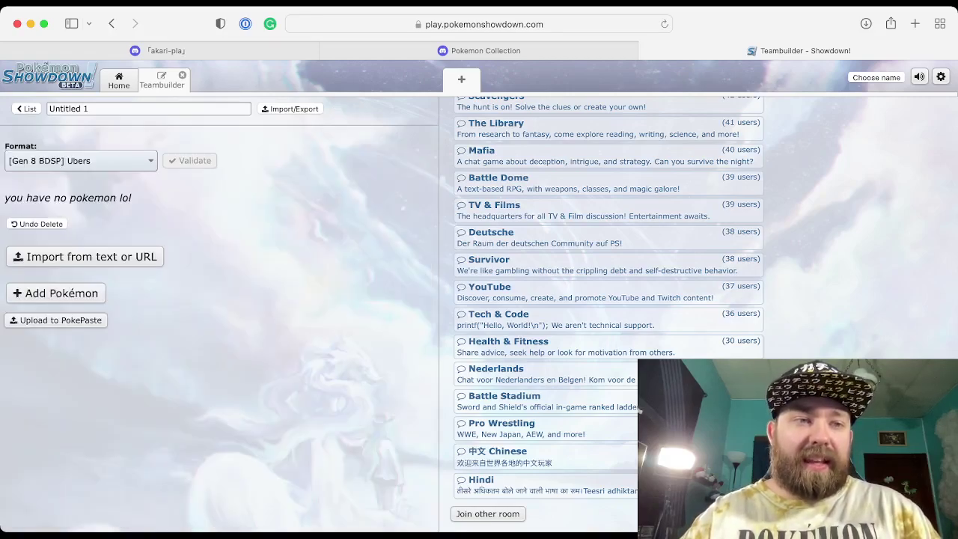
left_click(56, 293)
scroll(217, 389, "down", 10)
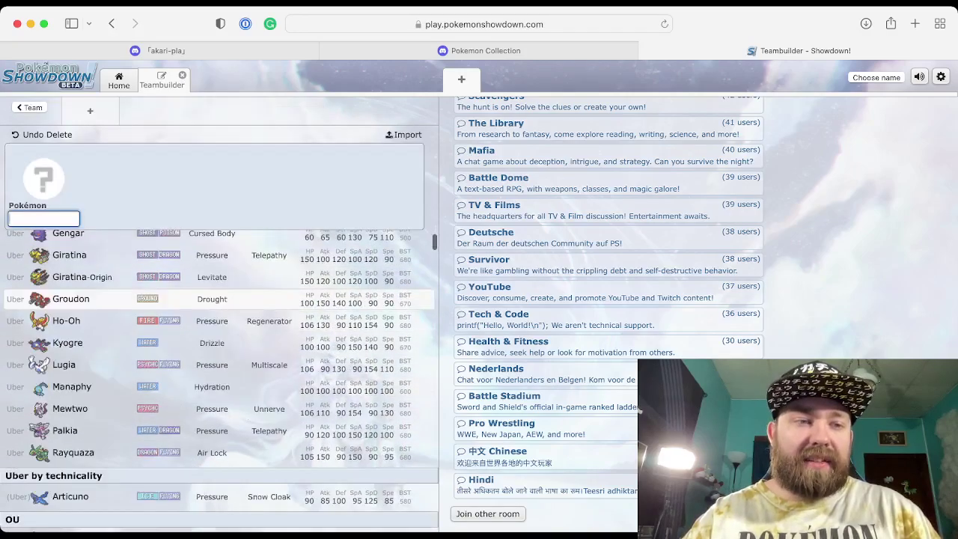
scroll(217, 383, "down", 4)
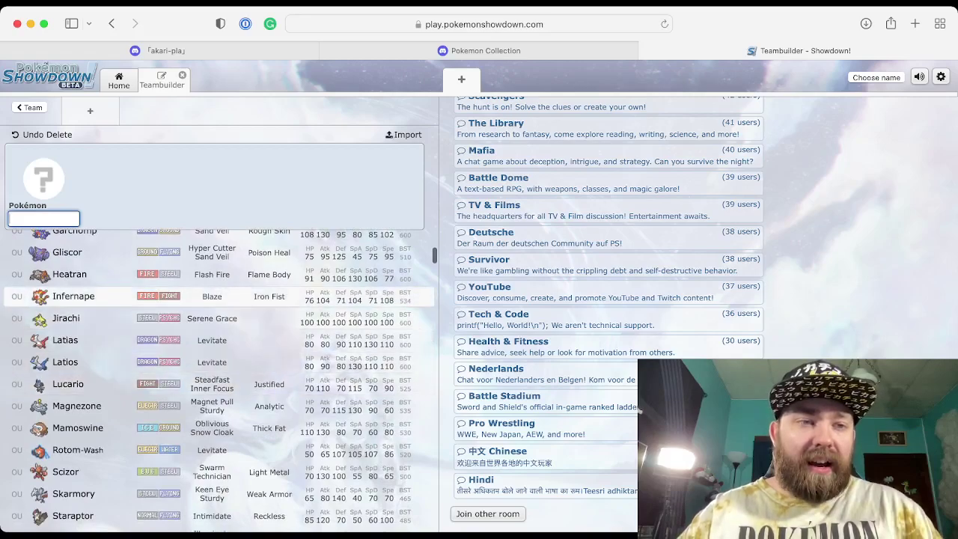
left_click(73, 297)
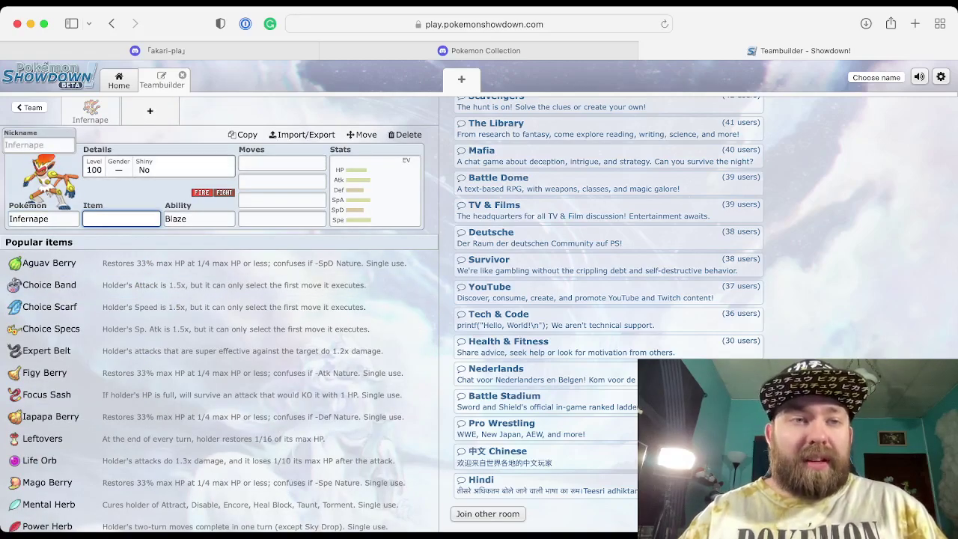
Make Infernape shiny and show its set as editable text: Blaze, Shiny: Yes, IVs: 0 Atk.
left_click(158, 166)
left_click(79, 288)
left_click(281, 163)
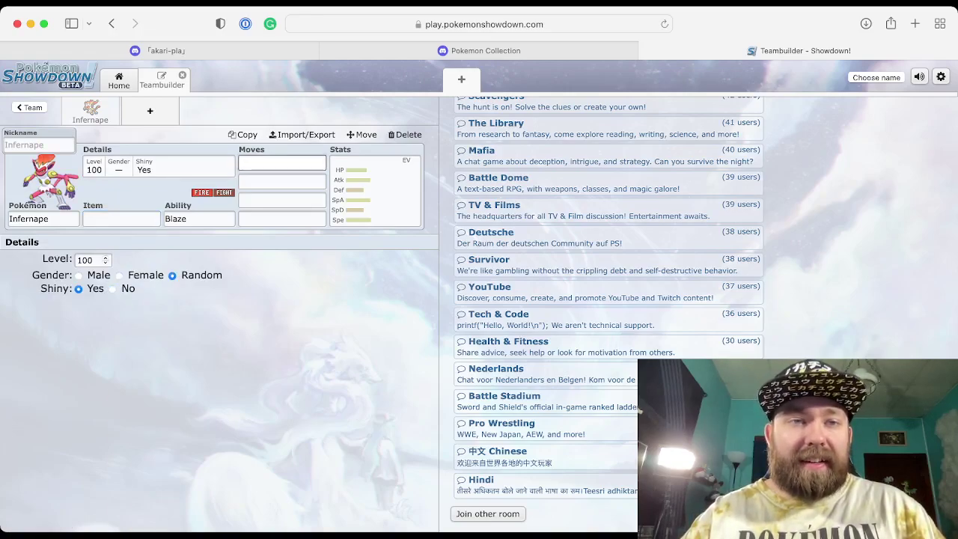
left_click(301, 135)
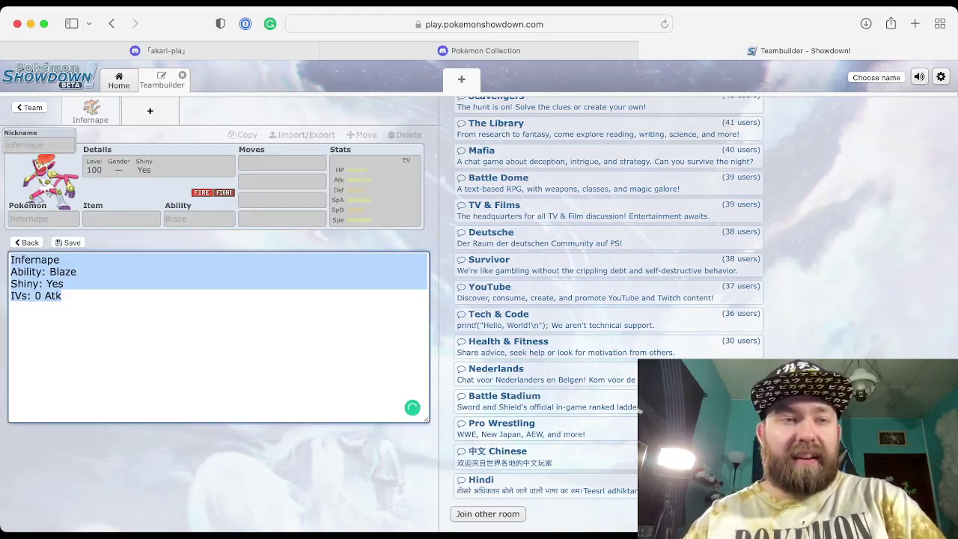
left_click(62, 295)
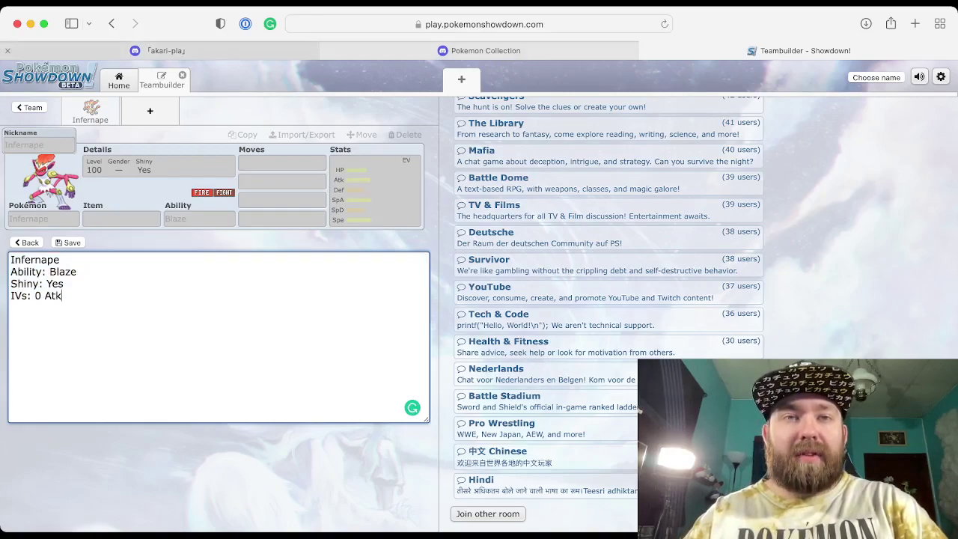
Switch to the Discord tab, look over select-a-bot, and return to the akari-pla channel.
left_click(150, 50)
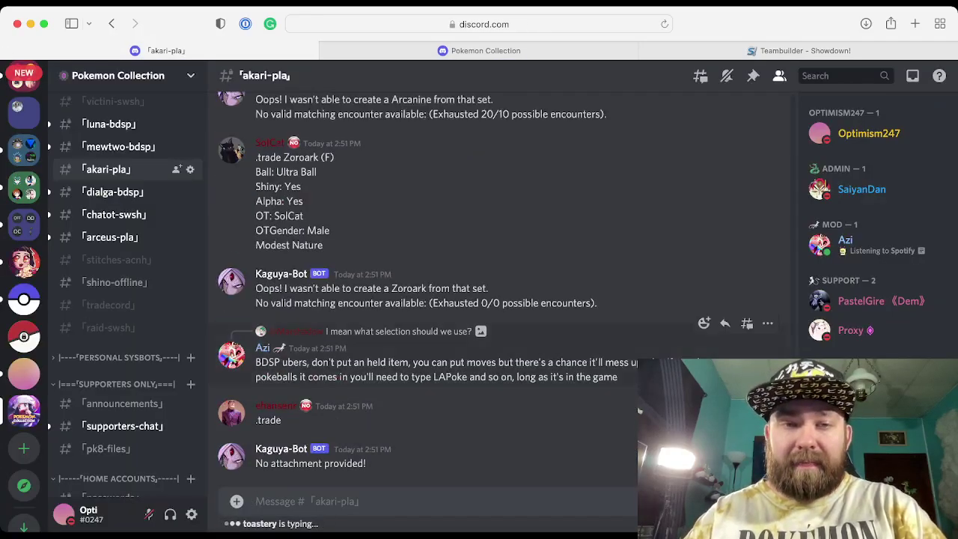
scroll(119, 325, "down", 5)
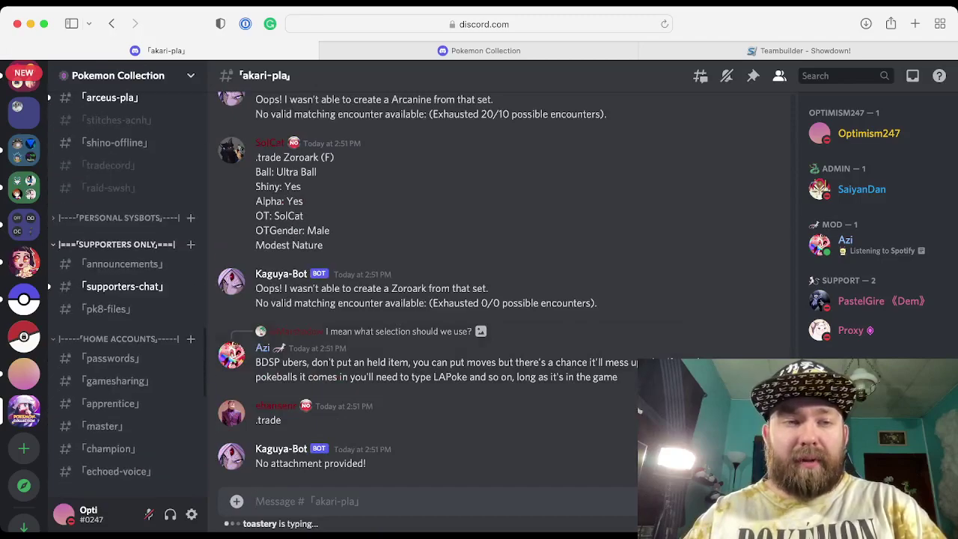
scroll(127, 299, "down", 15)
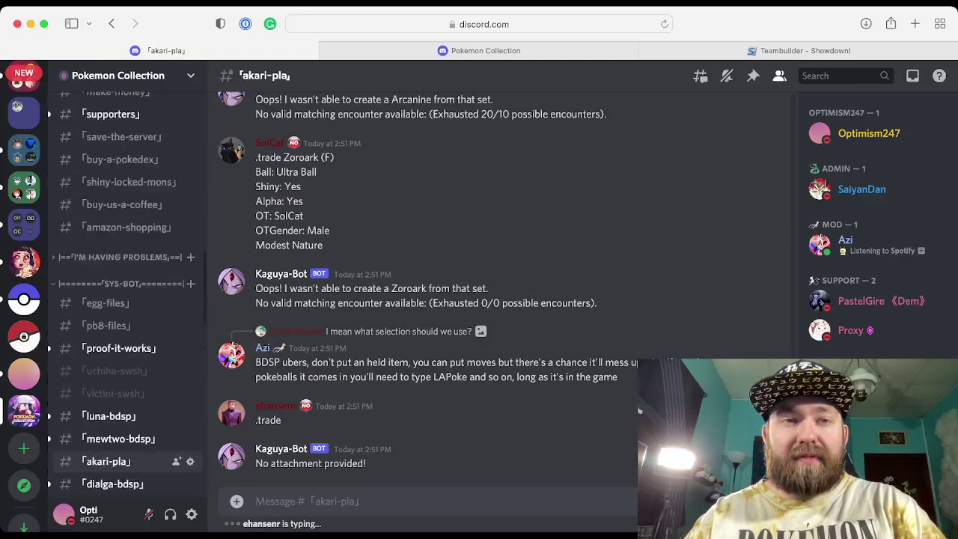
scroll(127, 299, "up", 2)
scroll(127, 224, "up", 15)
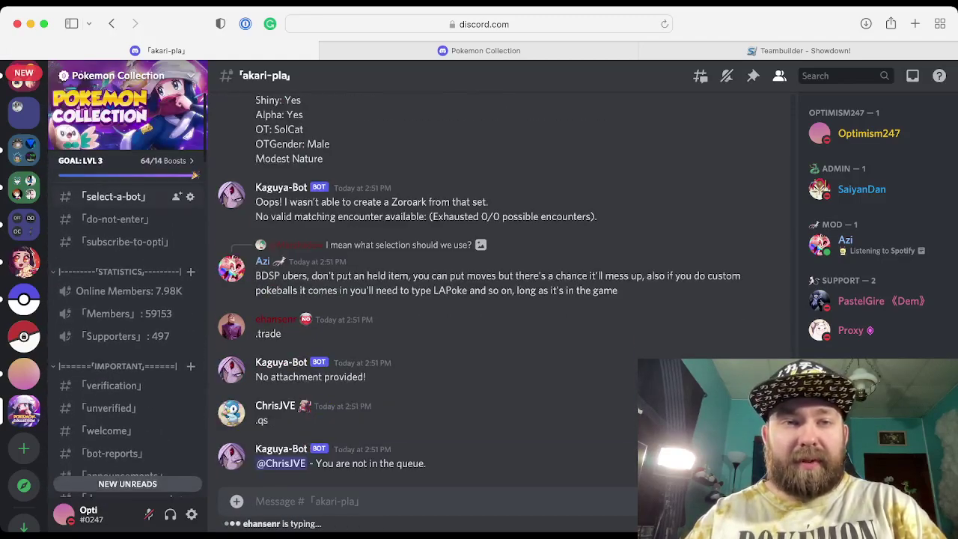
left_click(114, 196)
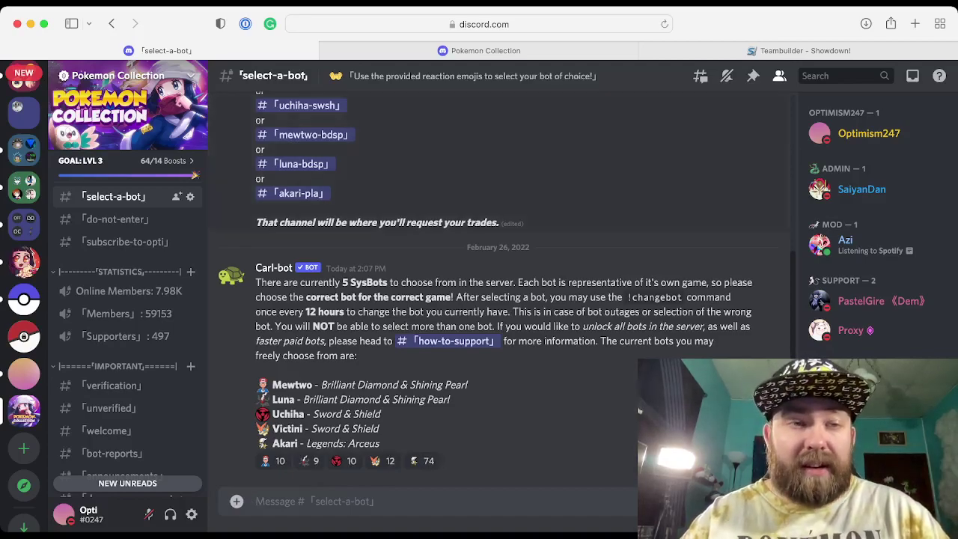
scroll(128, 299, "down", 10)
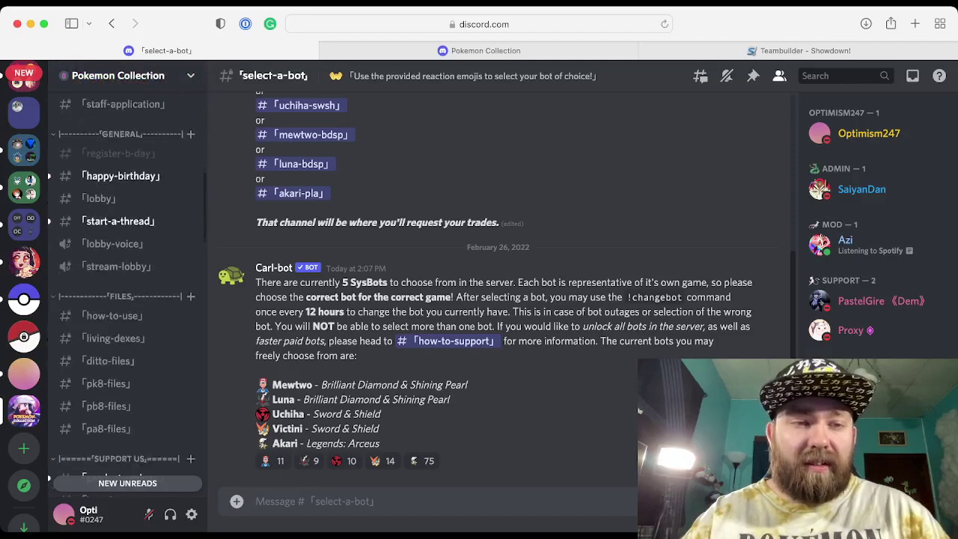
scroll(127, 299, "down", 10)
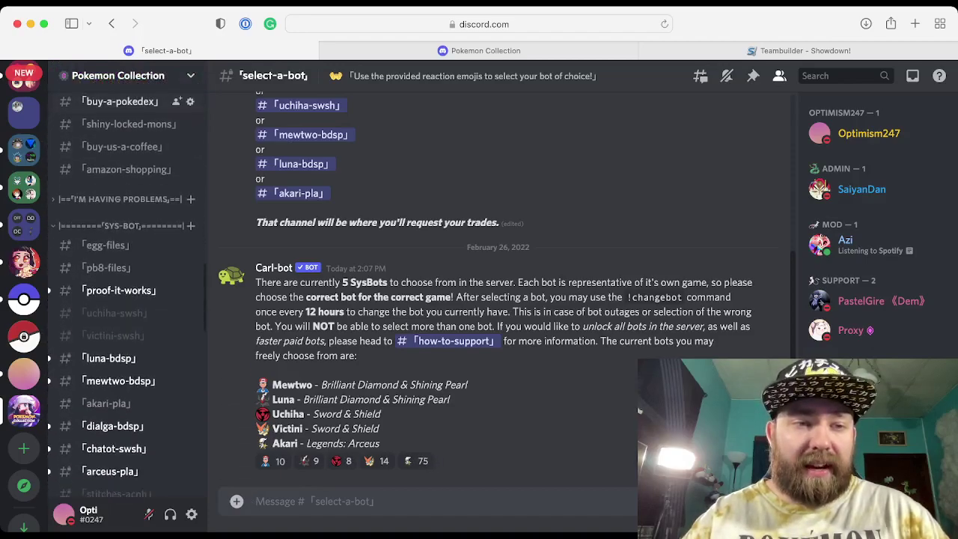
left_click(107, 282)
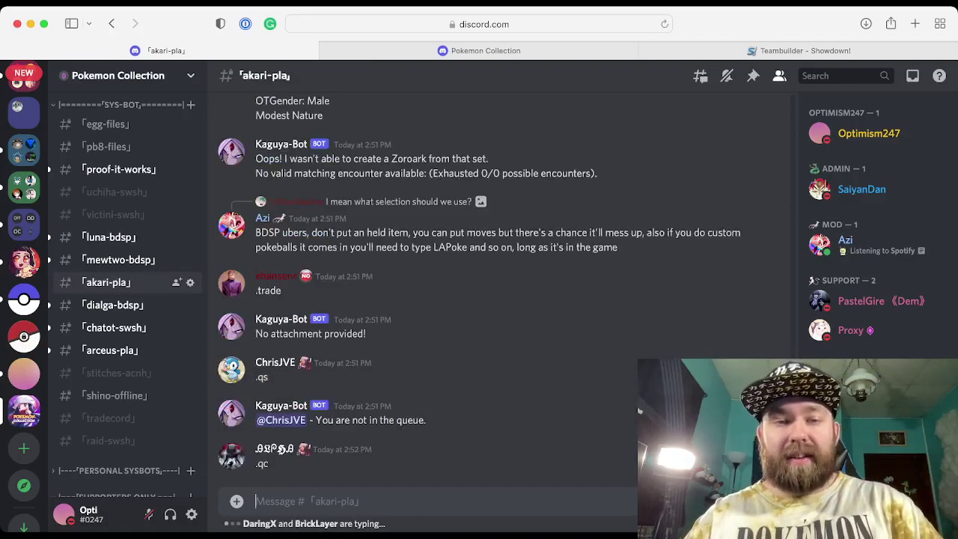
Send a .trade message with the pasted Infernape set plus an 'Alpha: Yes' line.
type("`")
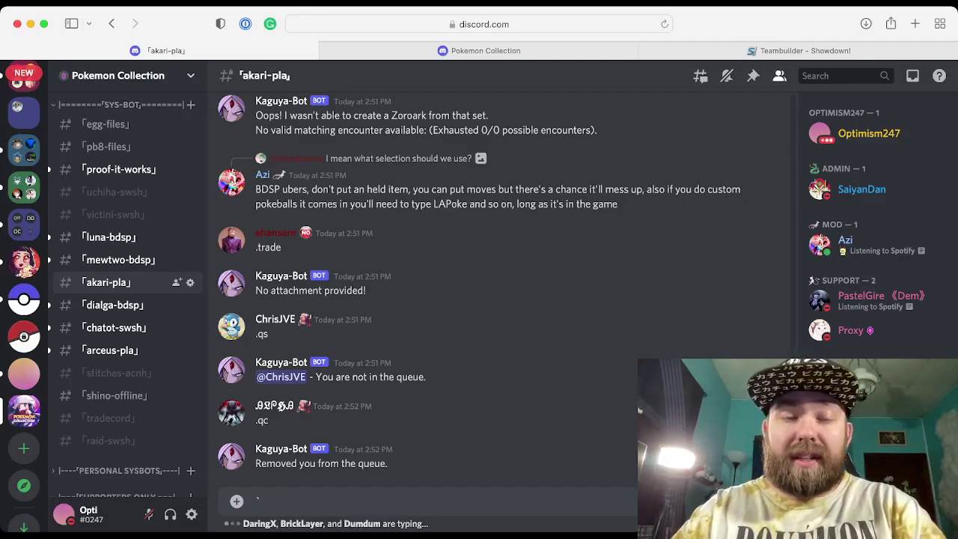
type(".trade")
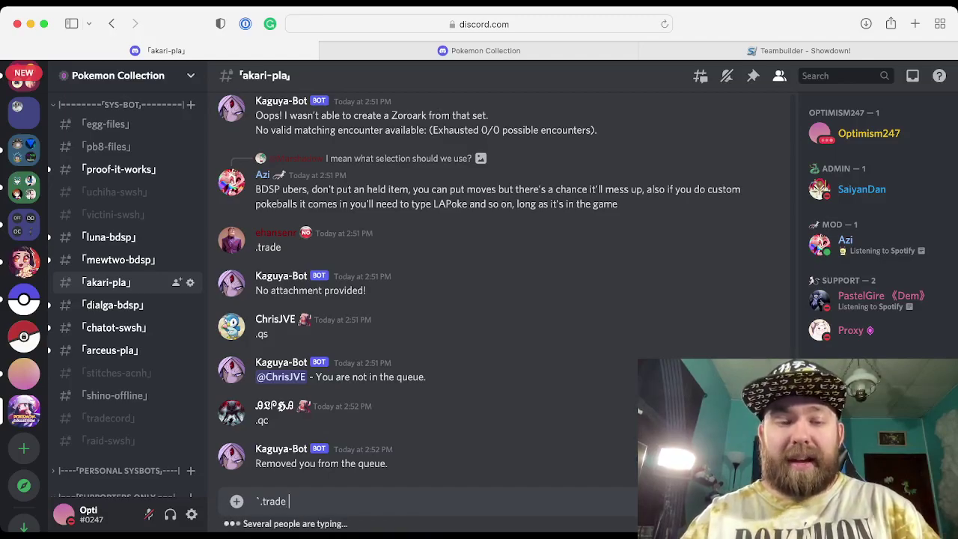
type("Infernape Ability: Blaze Shiny: Yes IVs: 0 Atk")
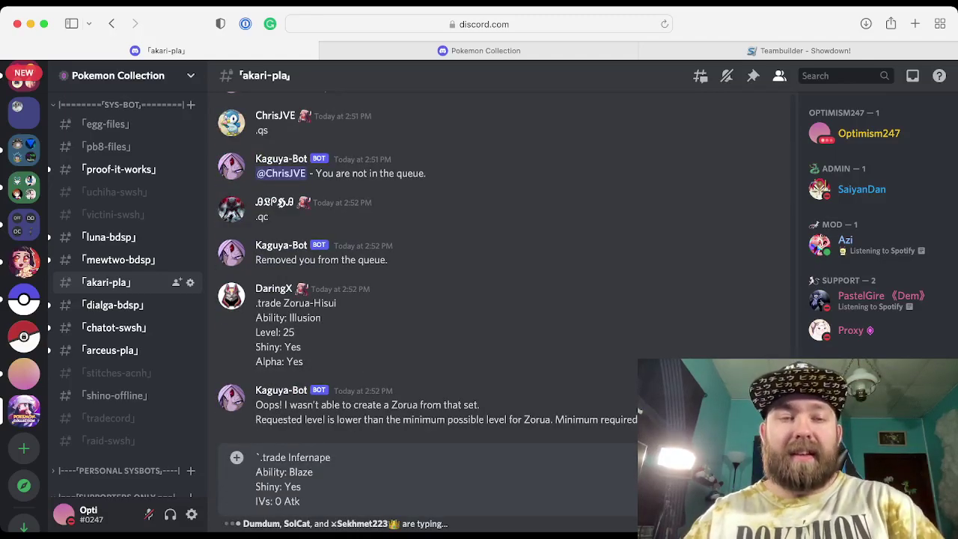
type("`")
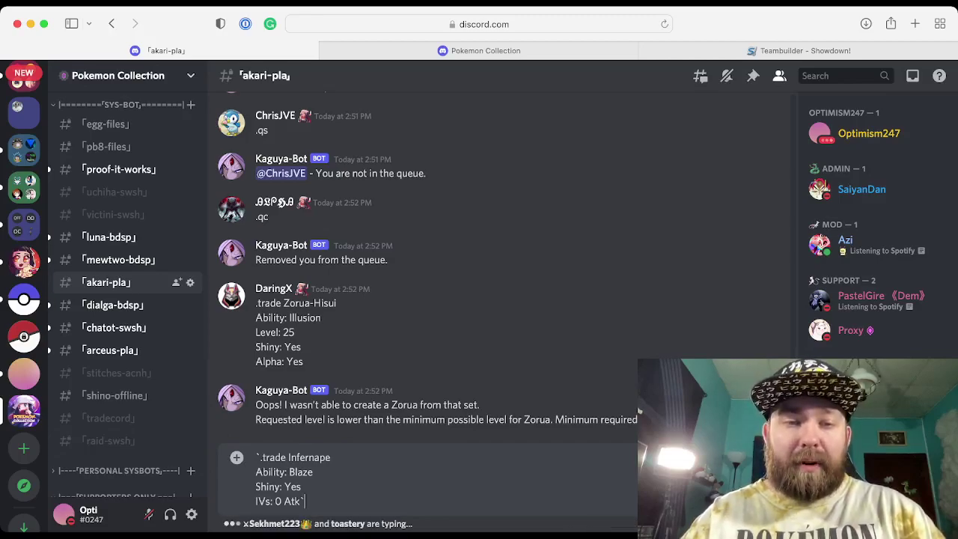
left_click(335, 457)
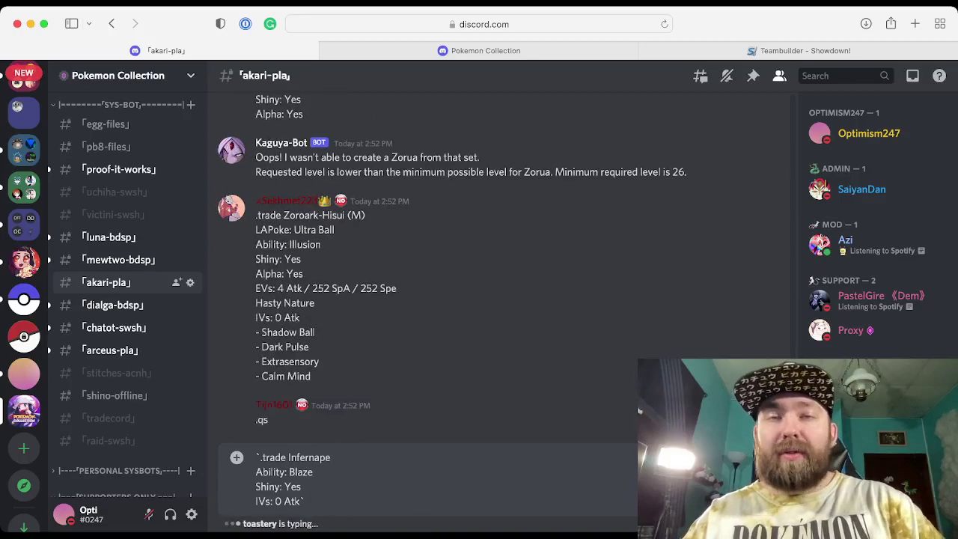
key("shift+Return")
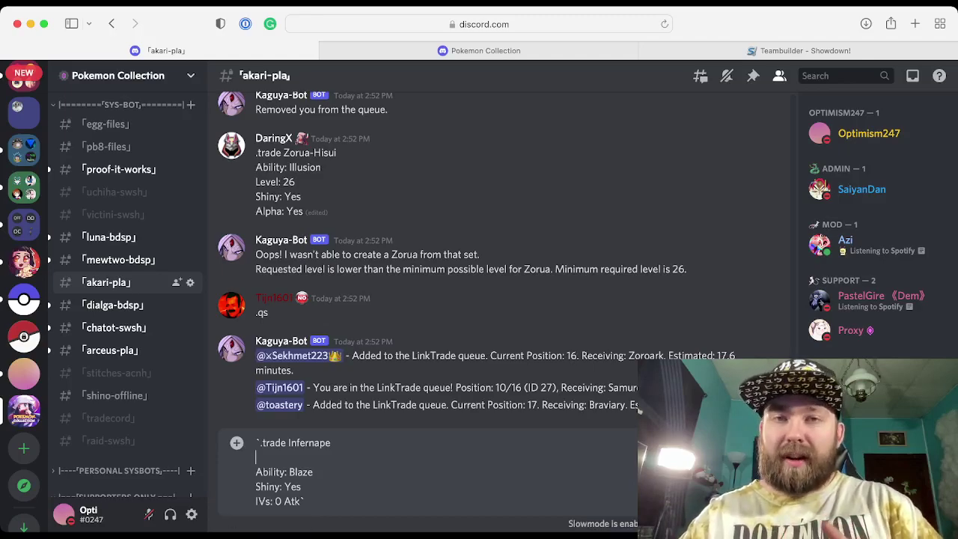
type("Alpha: Yes")
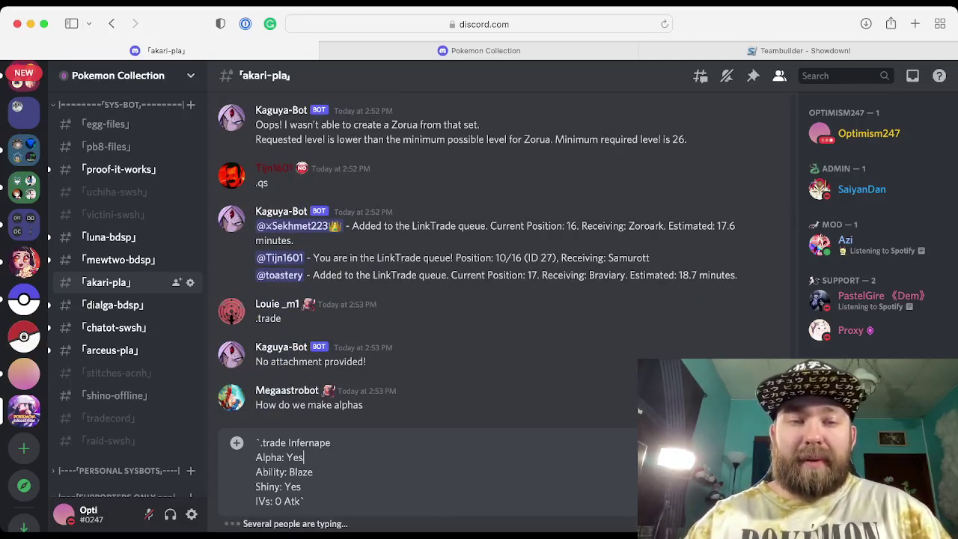
key("Return")
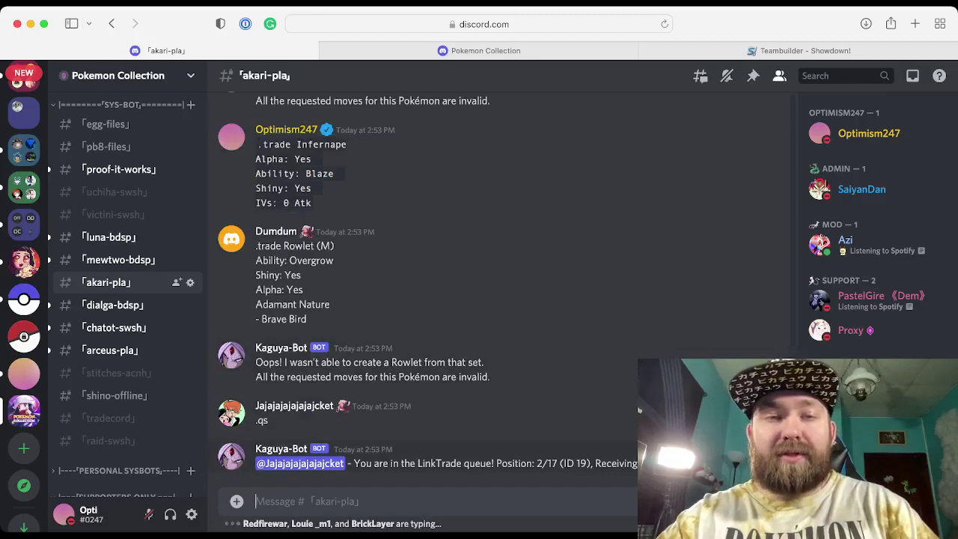
scroll(639, 410, "up", 3)
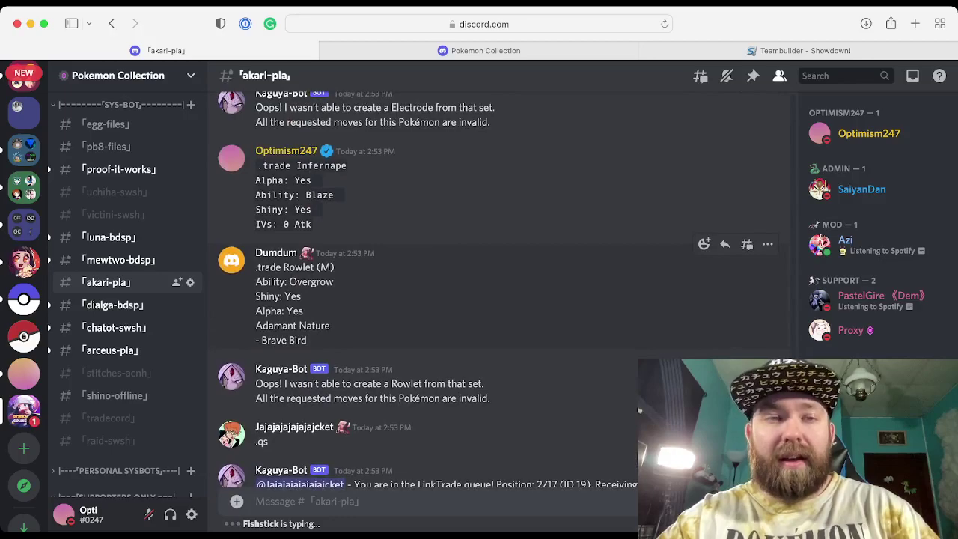
scroll(344, 285, "up", 1)
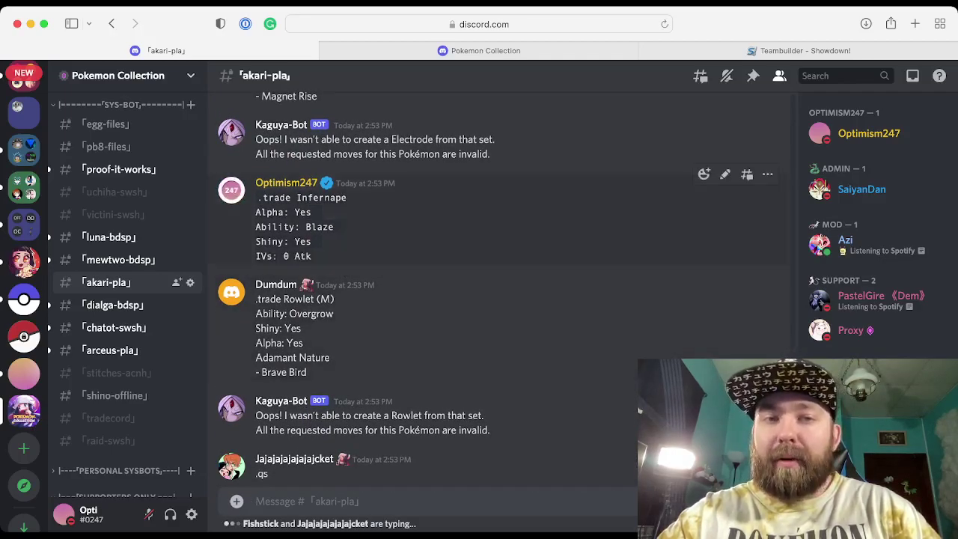
scroll(345, 284, "up", 1)
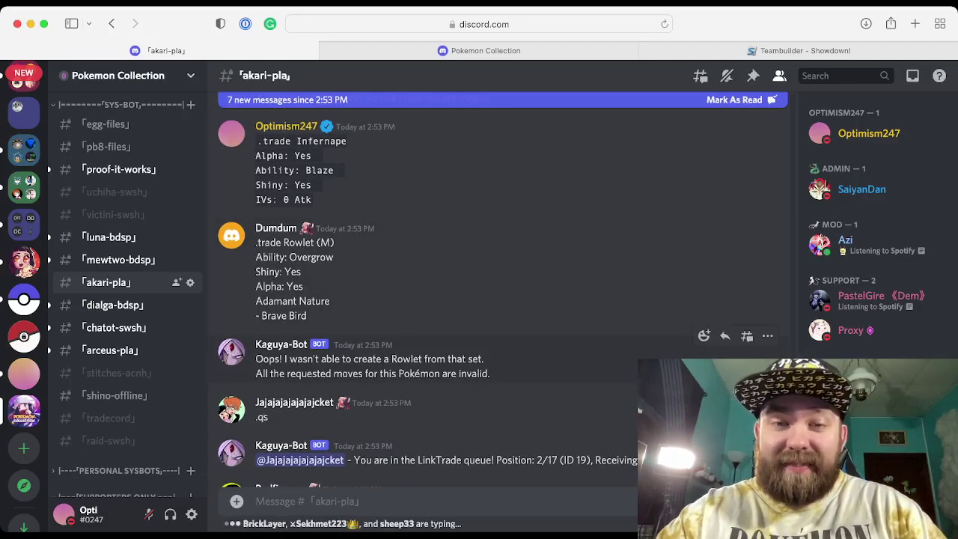
scroll(640, 410, "down", 10)
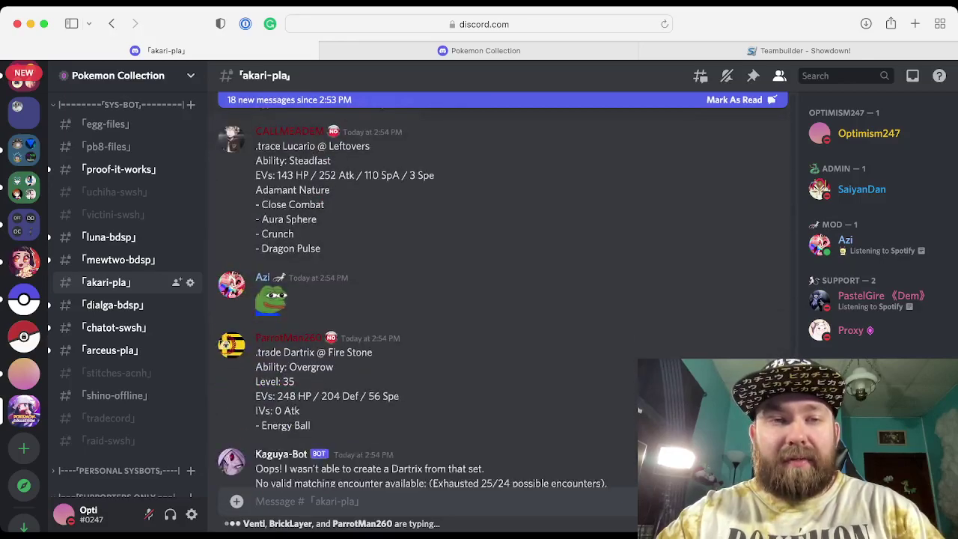
scroll(639, 409, "up", 8)
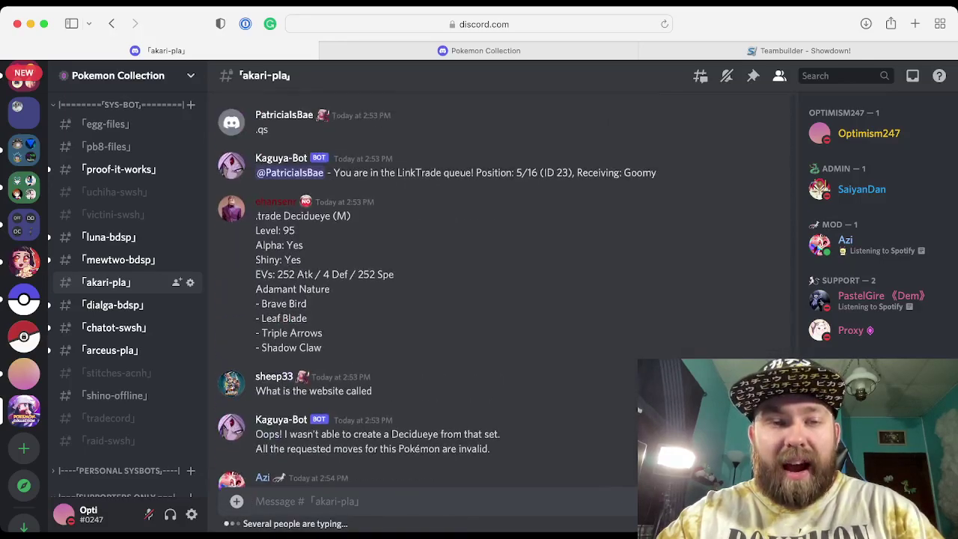
scroll(639, 409, "down", 1)
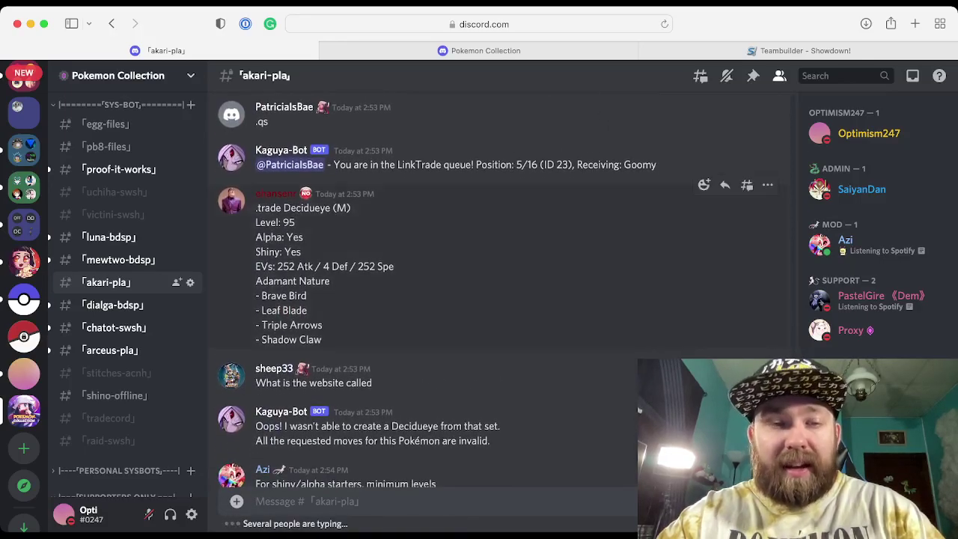
scroll(639, 409, "down", 5)
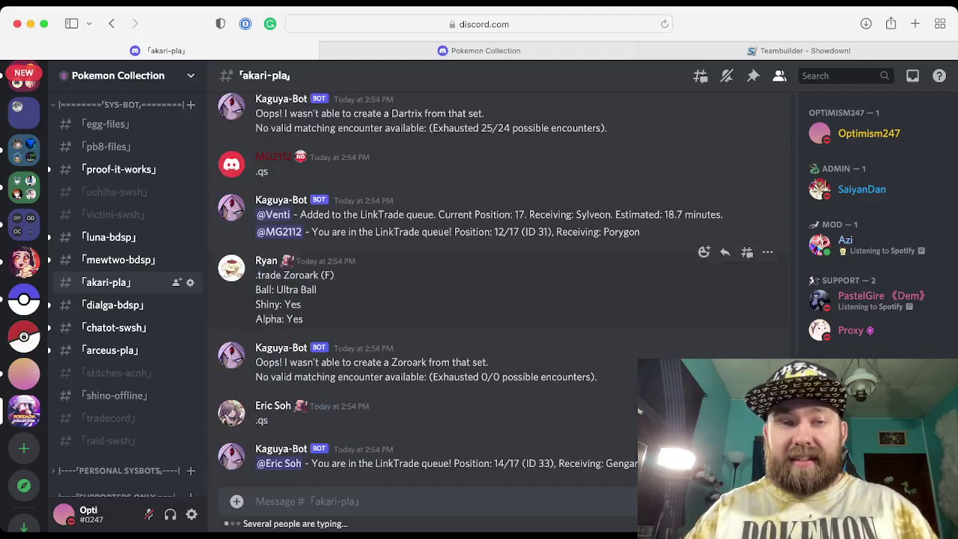
scroll(639, 410, "up", 5)
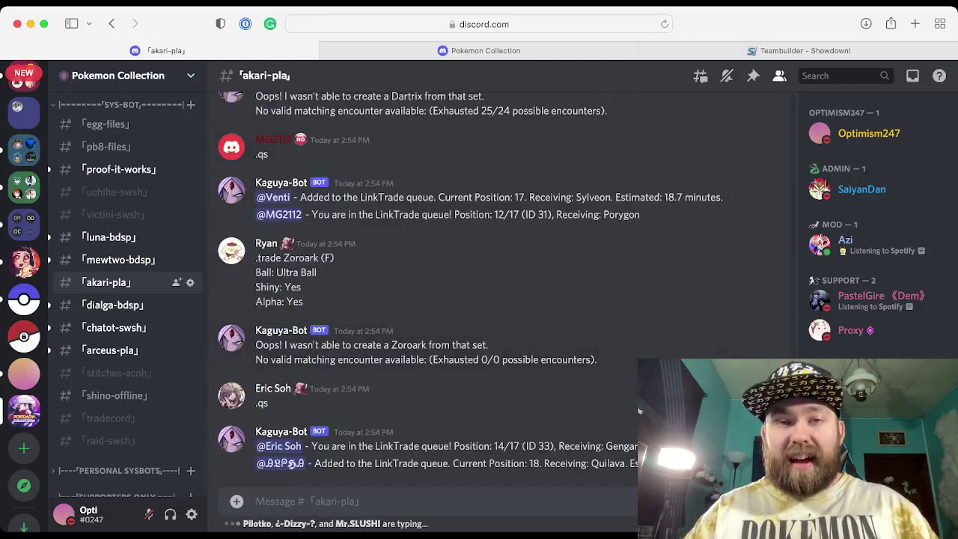
scroll(639, 410, "down", 4)
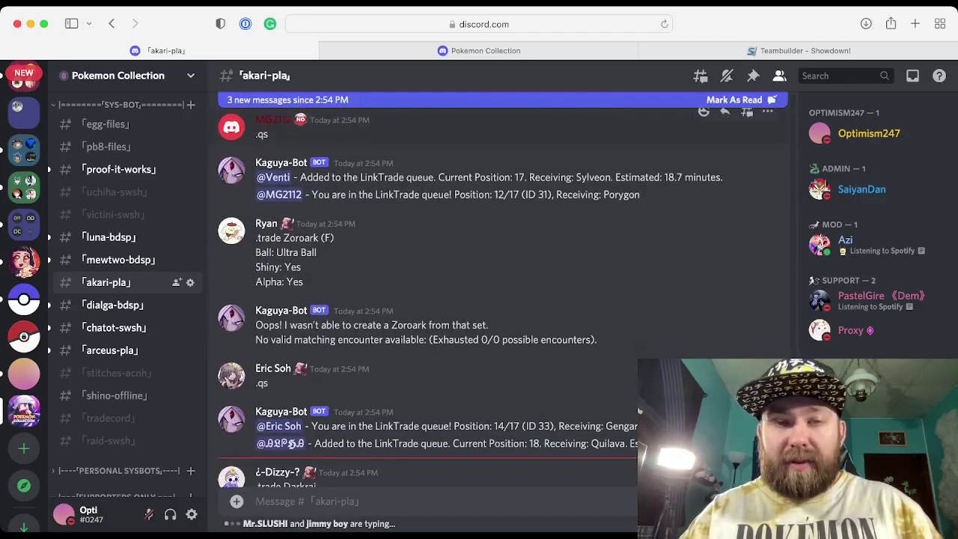
scroll(639, 410, "down", 3)
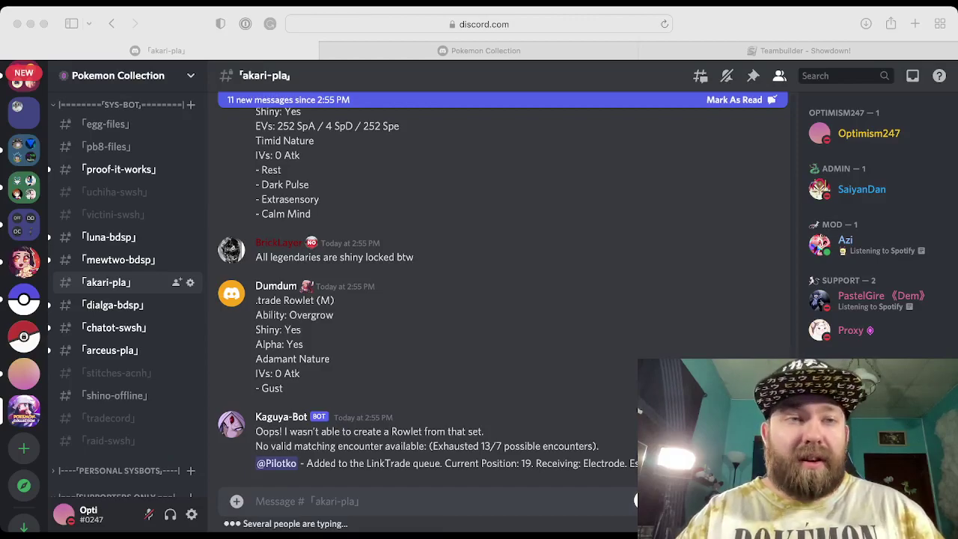
Go to the create-a-ticket channel to view the Ticket Tool message and staff reminders.
scroll(127, 282, "down", 10)
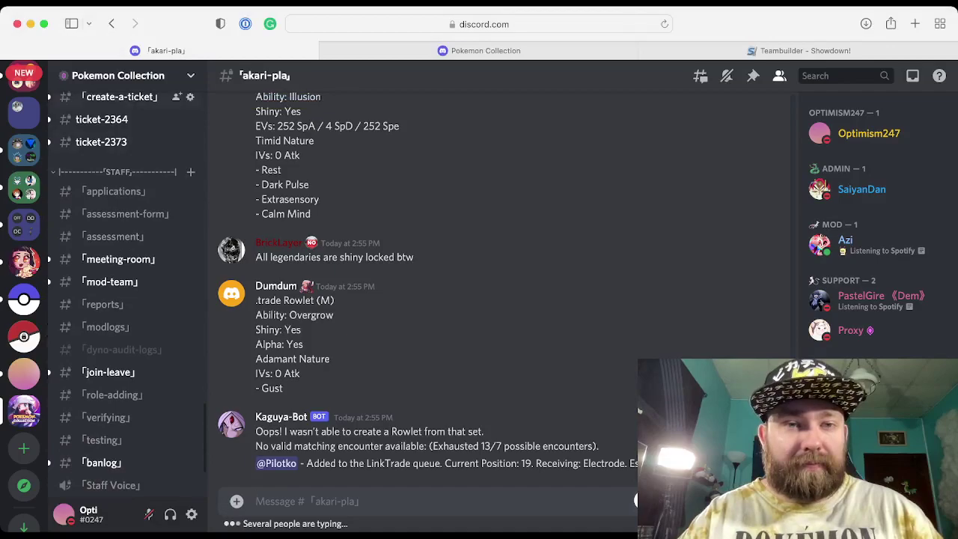
left_click(120, 96)
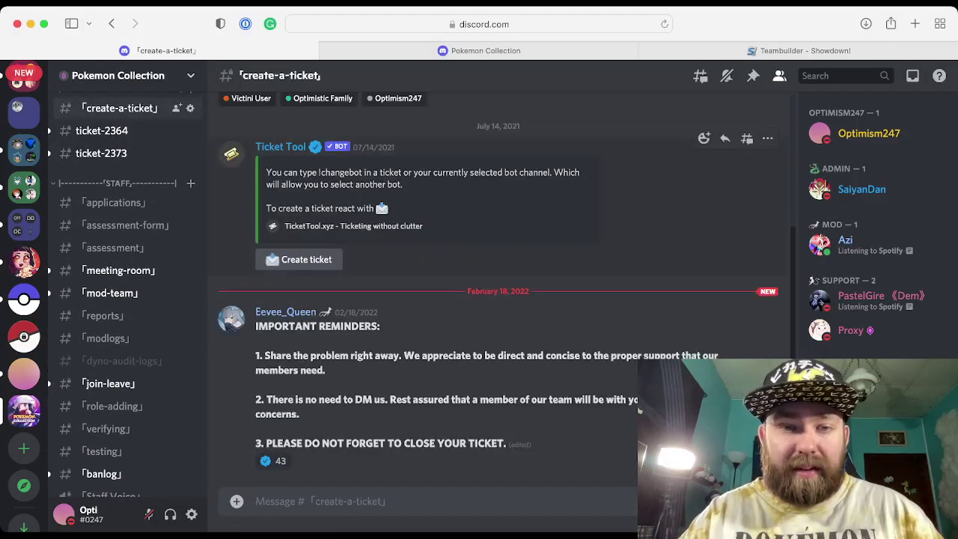